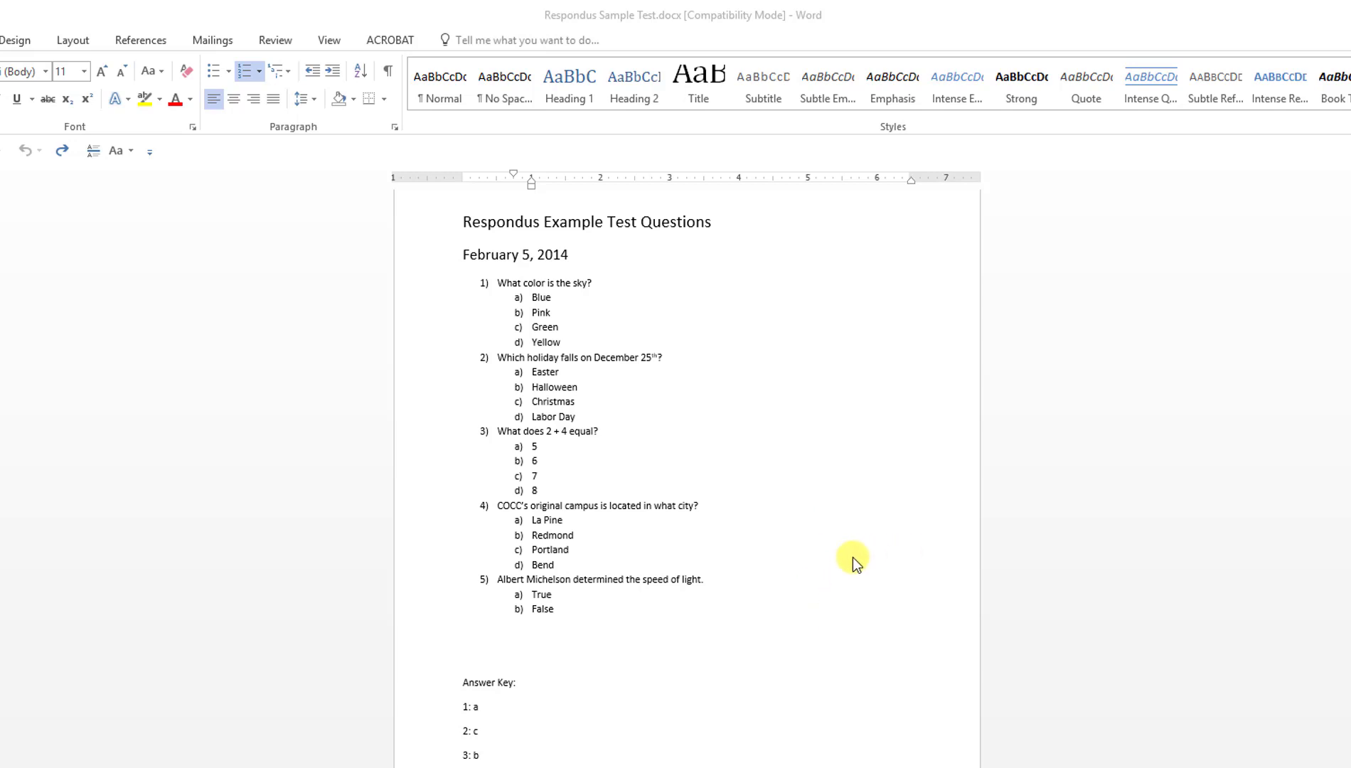
# - Change the numbering of all five questions and their answers to the list style with periods (1., a.)
pyautogui.click(622, 609)
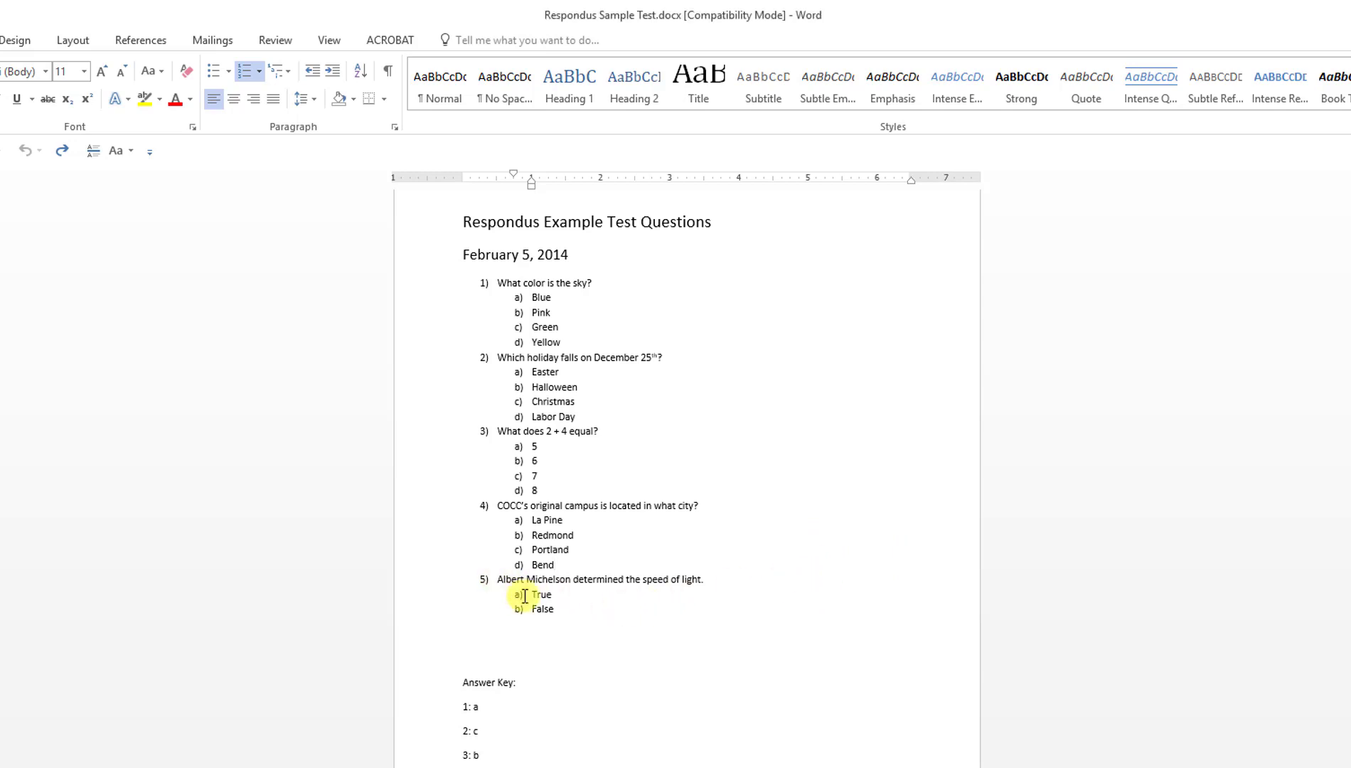
pyautogui.moveTo(566, 610); pyautogui.dragTo(486, 283)
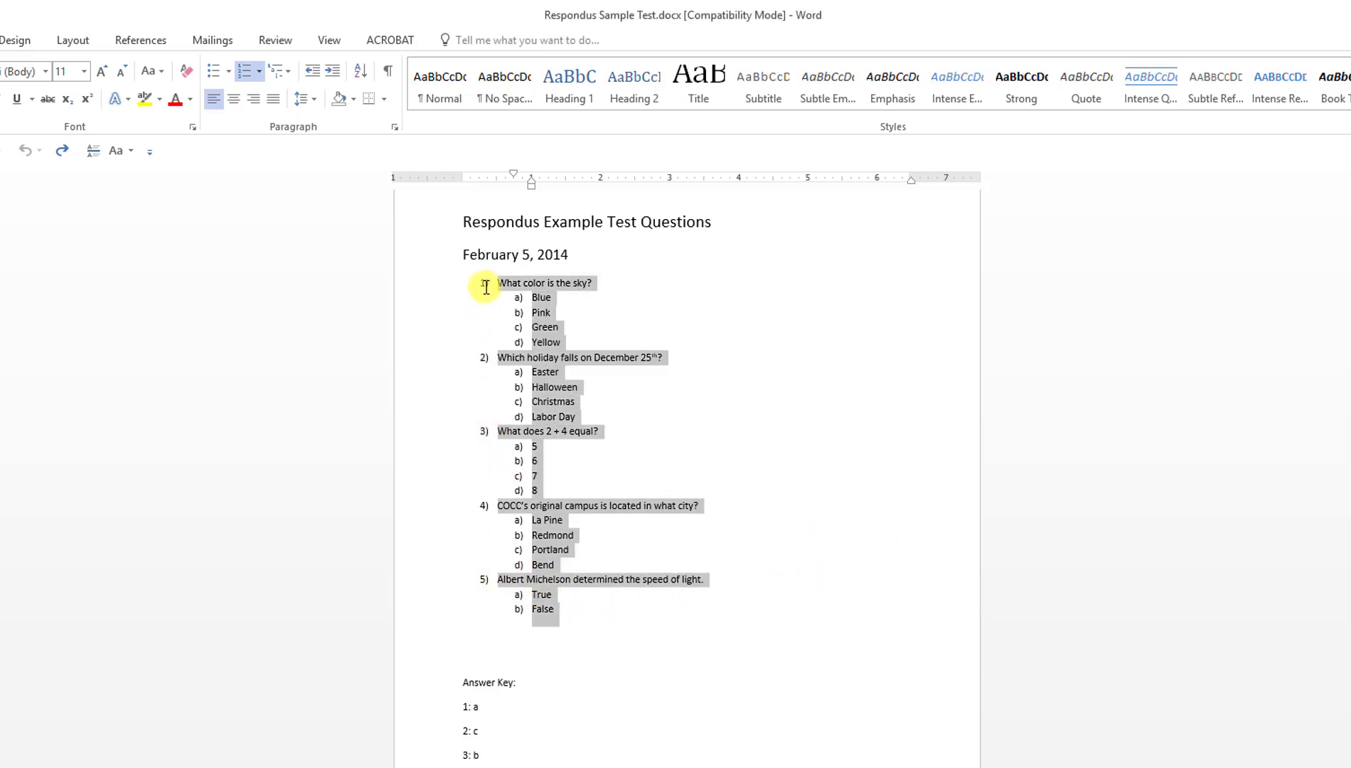
pyautogui.click(251, 71)
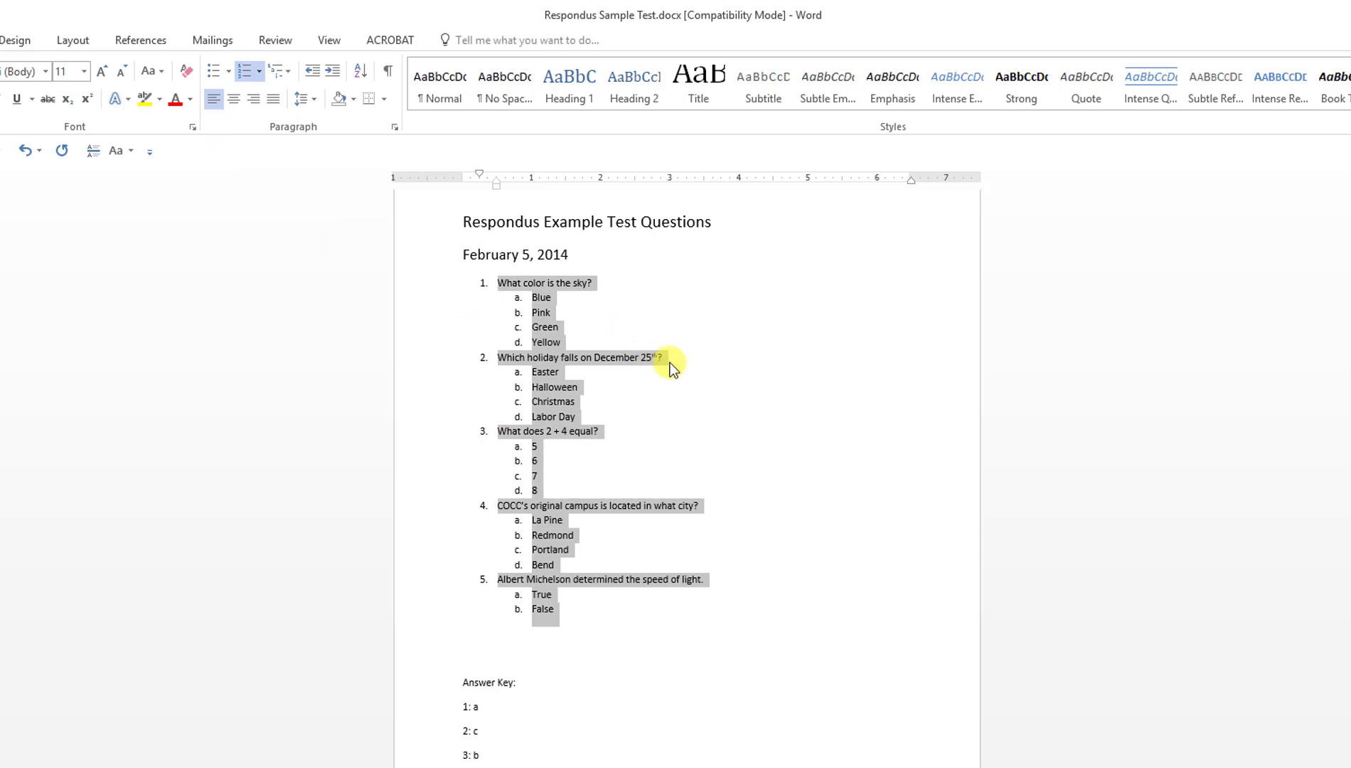
# - Copy the selected questions and answers and paste them into a new Notepad document
pyautogui.rightClick(557, 331)
pyautogui.click(603, 365)
pyautogui.press('super')
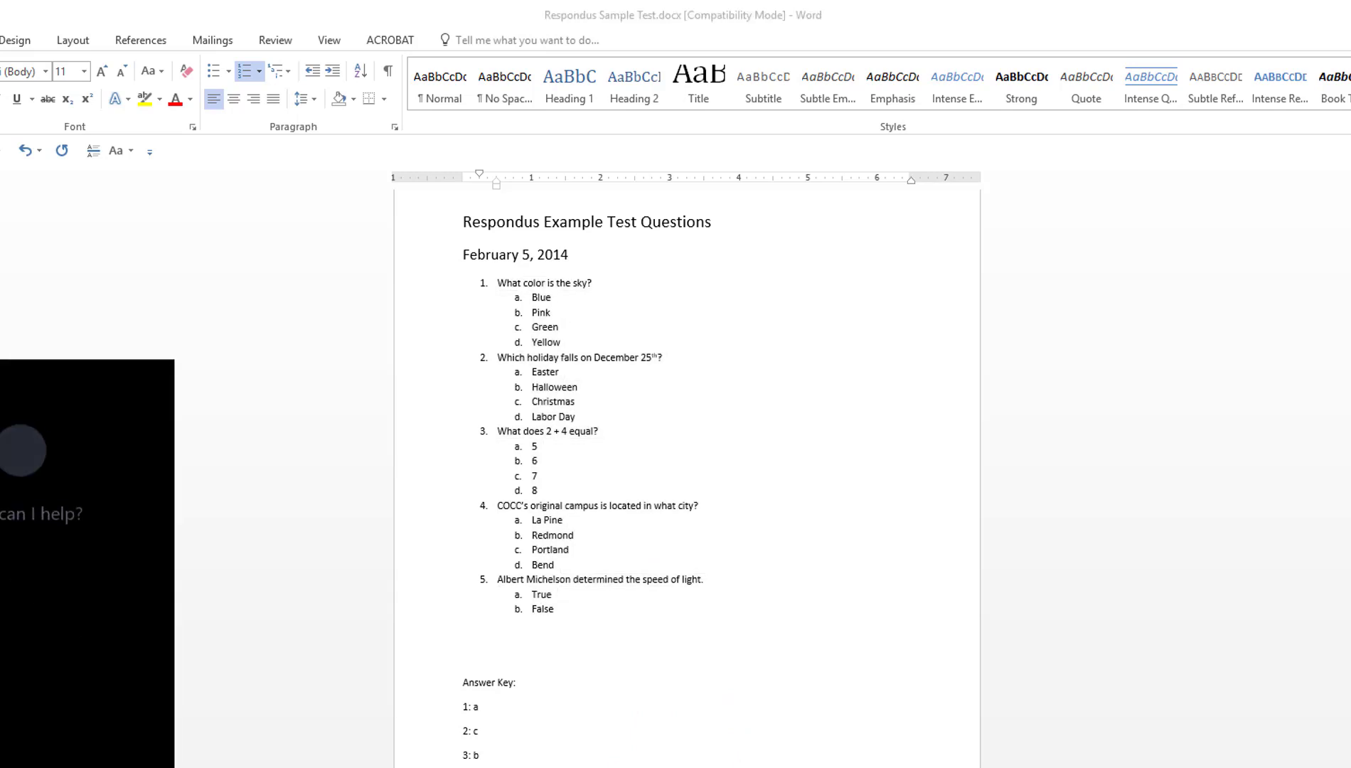
pyautogui.write('notepad')
pyautogui.press('Return')
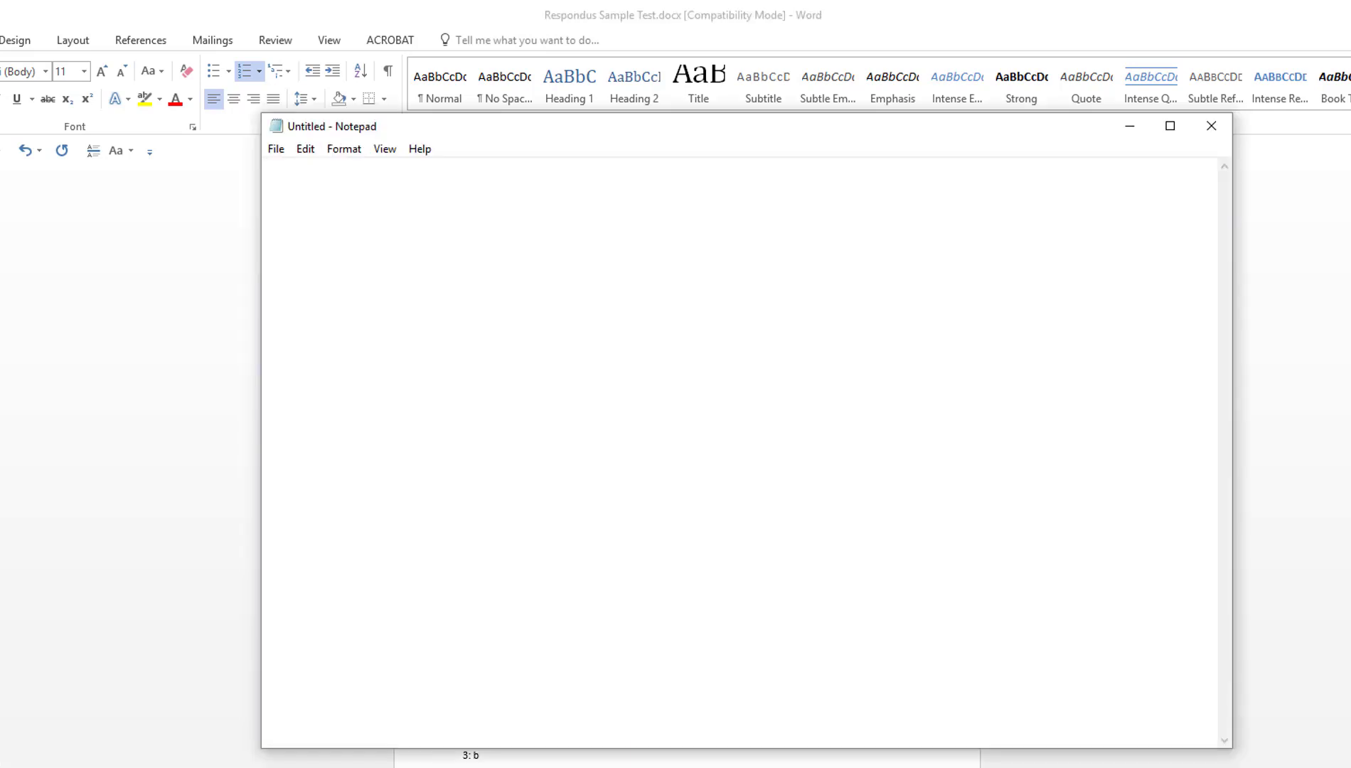
pyautogui.rightClick(633, 370)
pyautogui.click(676, 446)
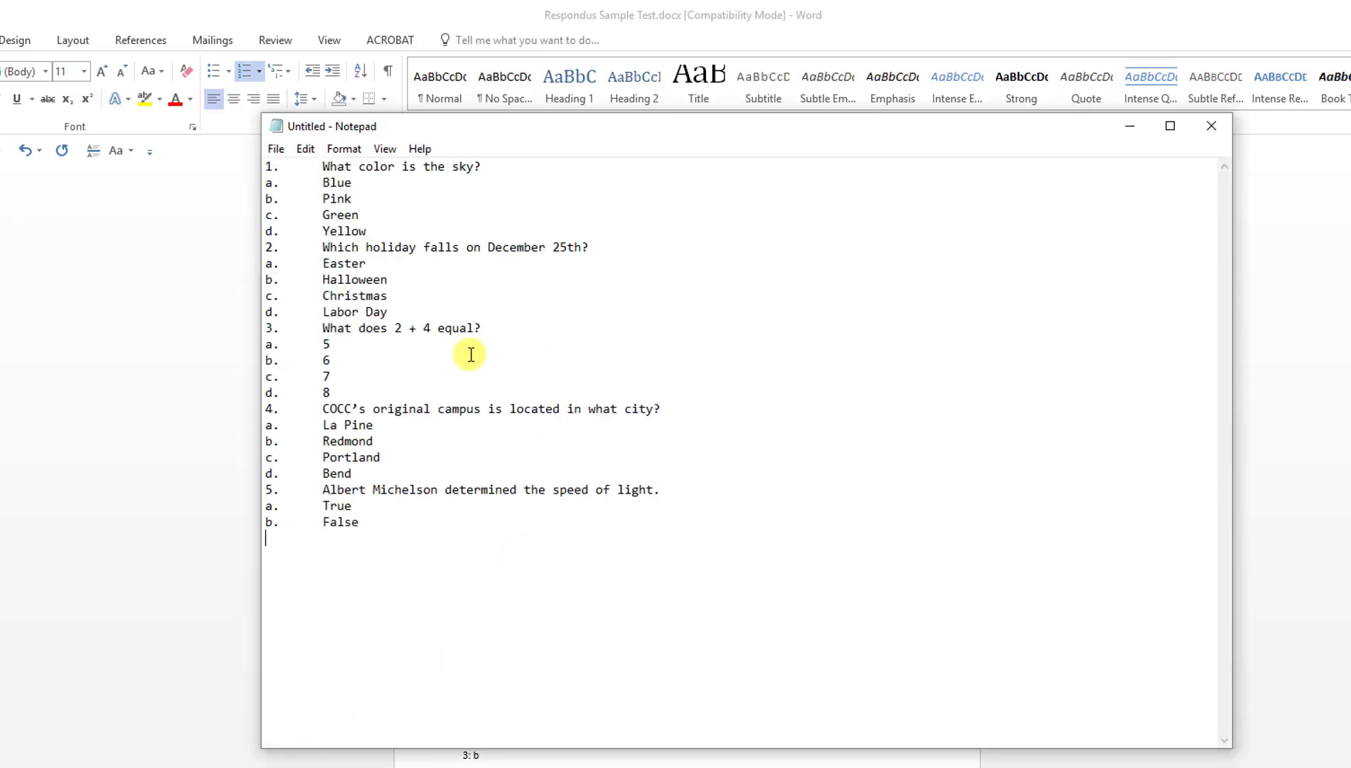
# - Insert a blank line before each of questions 2, 3, 4 and 5 to separate the question blocks
pyautogui.click(271, 248)
pyautogui.press('Return')
pyautogui.press('Down')
pyautogui.press('Down')
pyautogui.press('Down')
pyautogui.press('Down')
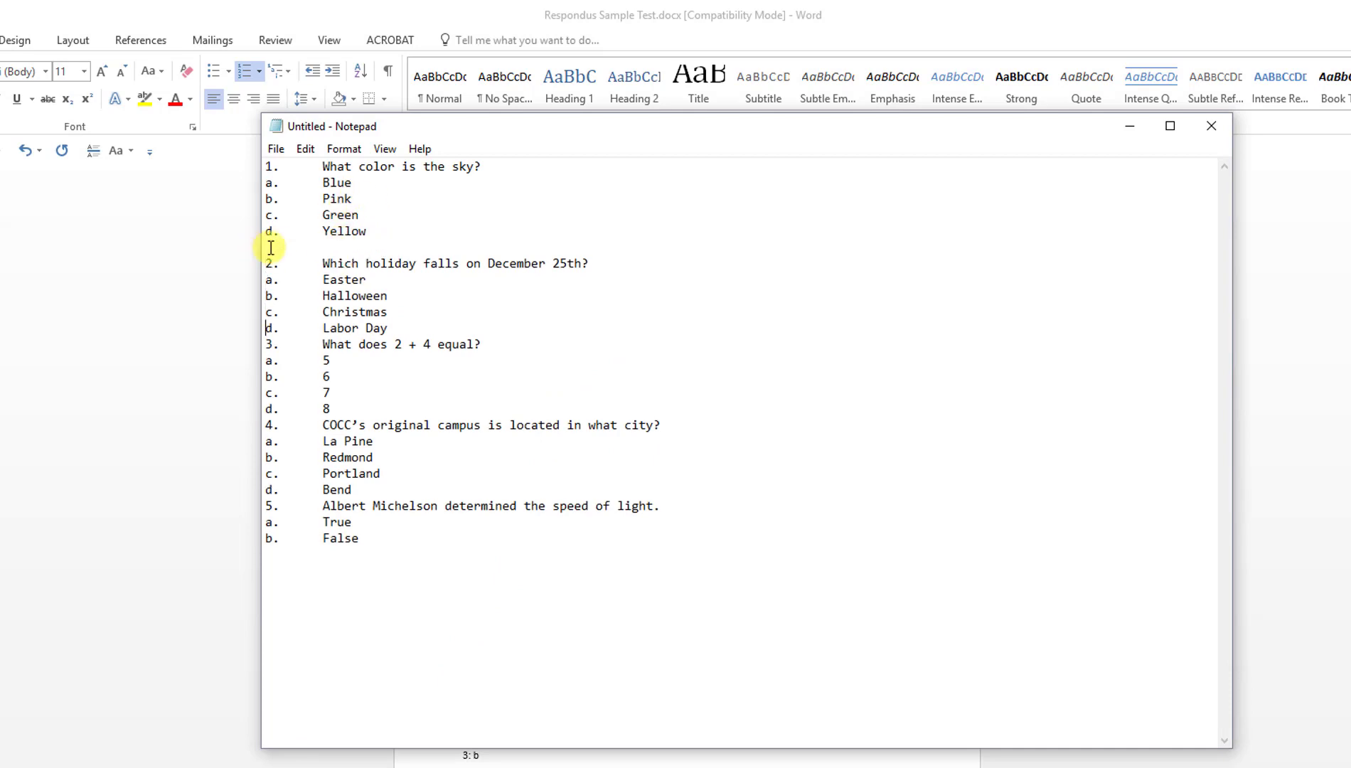
pyautogui.press('Down')
pyautogui.press('Return')
pyautogui.press('BackSpace')
pyautogui.press('Down')
pyautogui.press('Down')
pyautogui.press('Down')
pyautogui.press('Down')
pyautogui.press('Down')
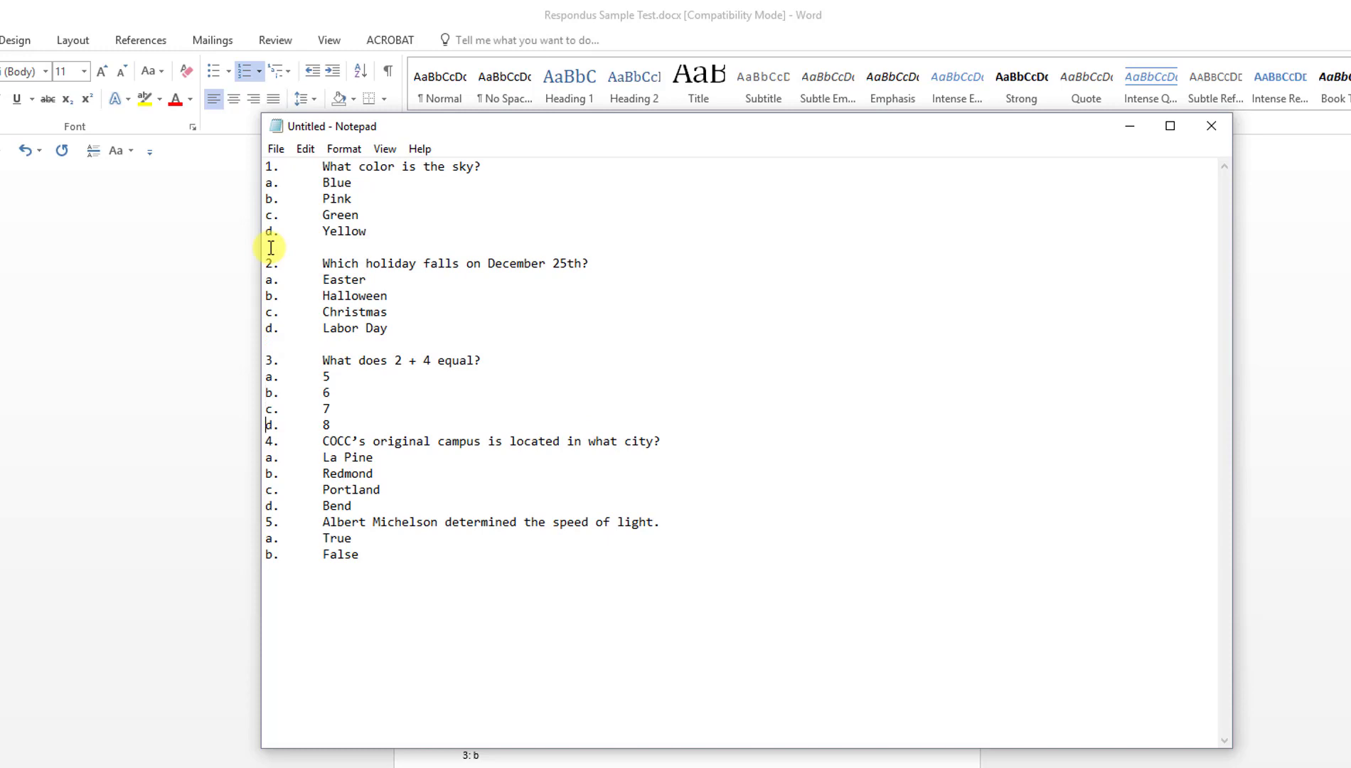
pyautogui.press('Return')
pyautogui.press('Down')
pyautogui.press('Down')
pyautogui.press('Down')
pyautogui.press('Down')
pyautogui.press('Down')
pyautogui.press('Return')
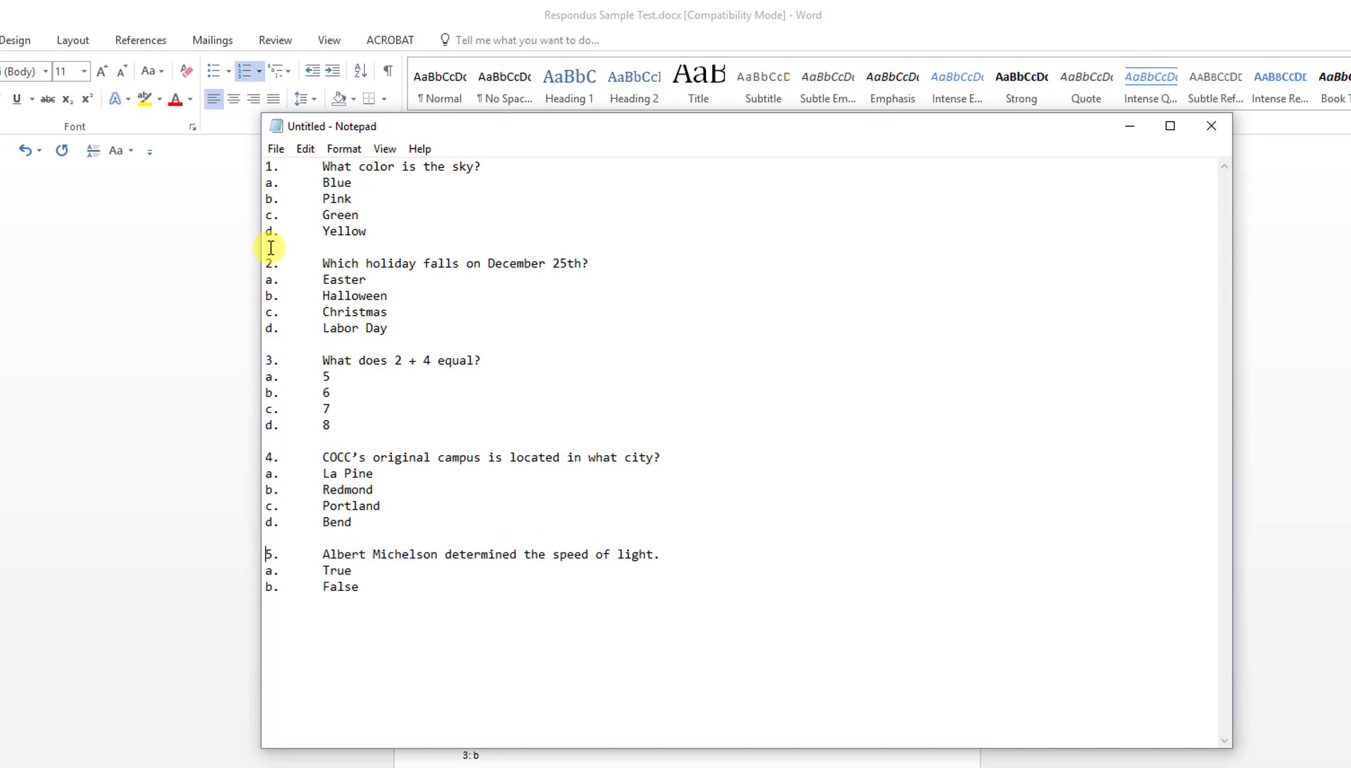
# - Mark the correct answers with a leading asterisk: 1 a, 2 c, 3 b, 4 d and 5 a
pyautogui.click(283, 185)
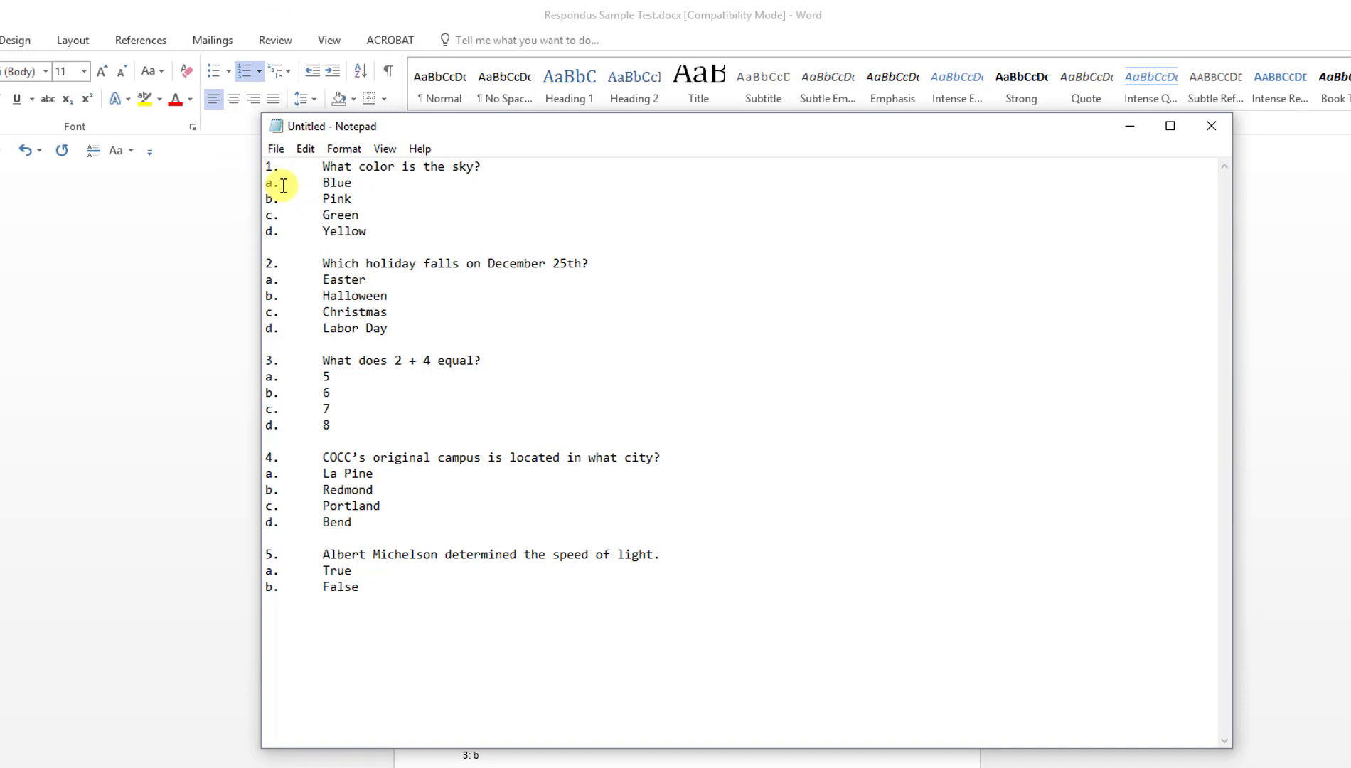
pyautogui.write('*')
pyautogui.press('Down')
pyautogui.press('Down')
pyautogui.press('Down')
pyautogui.press('Down')
pyautogui.press('Down')
pyautogui.press('Down')
pyautogui.press('Down')
pyautogui.write('*')
pyautogui.press('Down')
pyautogui.press('Down')
pyautogui.press('Down')
pyautogui.press('Down')
pyautogui.press('Down')
pyautogui.write('*')
pyautogui.press('Down')
pyautogui.press('Down')
pyautogui.press('Down')
pyautogui.press('Down')
pyautogui.press('Down')
pyautogui.press('Down')
pyautogui.press('Down')
pyautogui.press('Home')
pyautogui.write('*')
pyautogui.press('Down')
pyautogui.press('Down')
pyautogui.press('Down')
pyautogui.write('*')
# - Save the text file to the Desktop under the name RespondusFinal
pyautogui.click(277, 150)
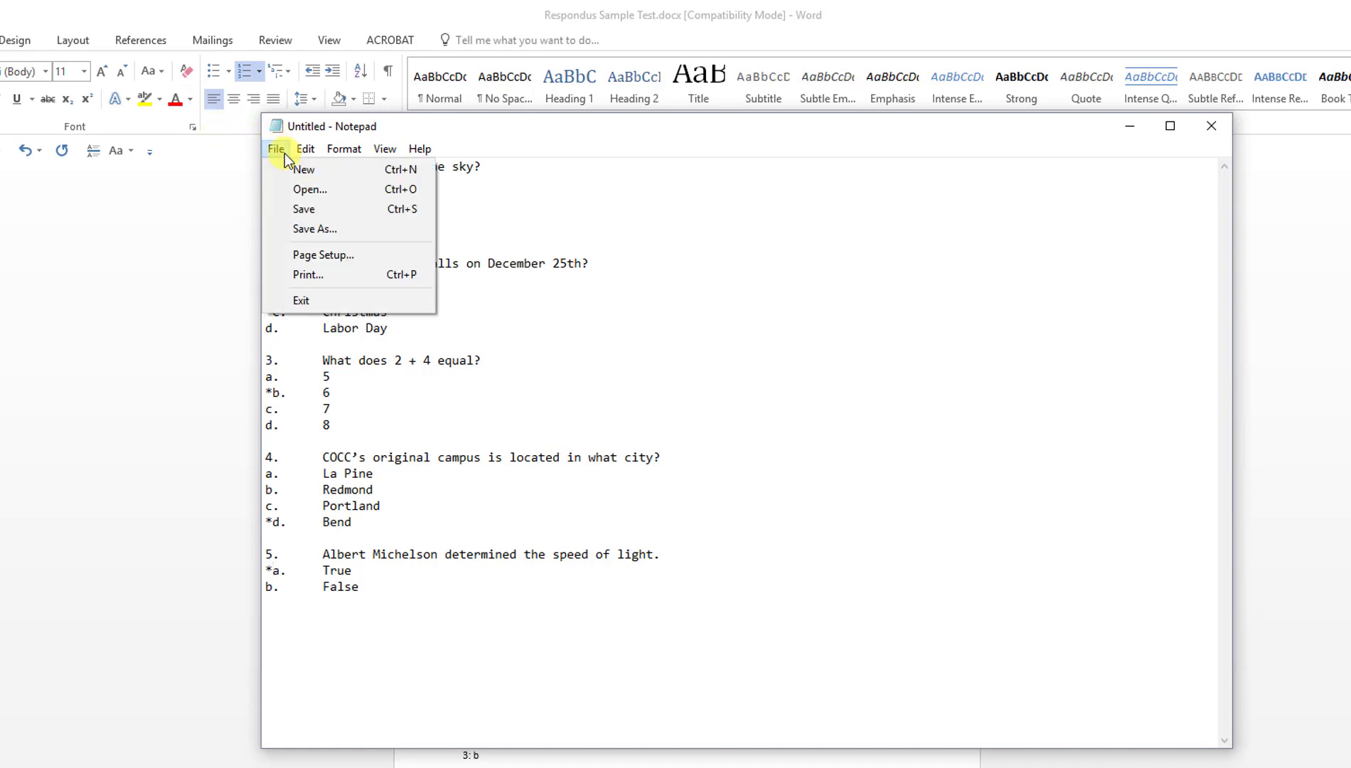
pyautogui.click(308, 225)
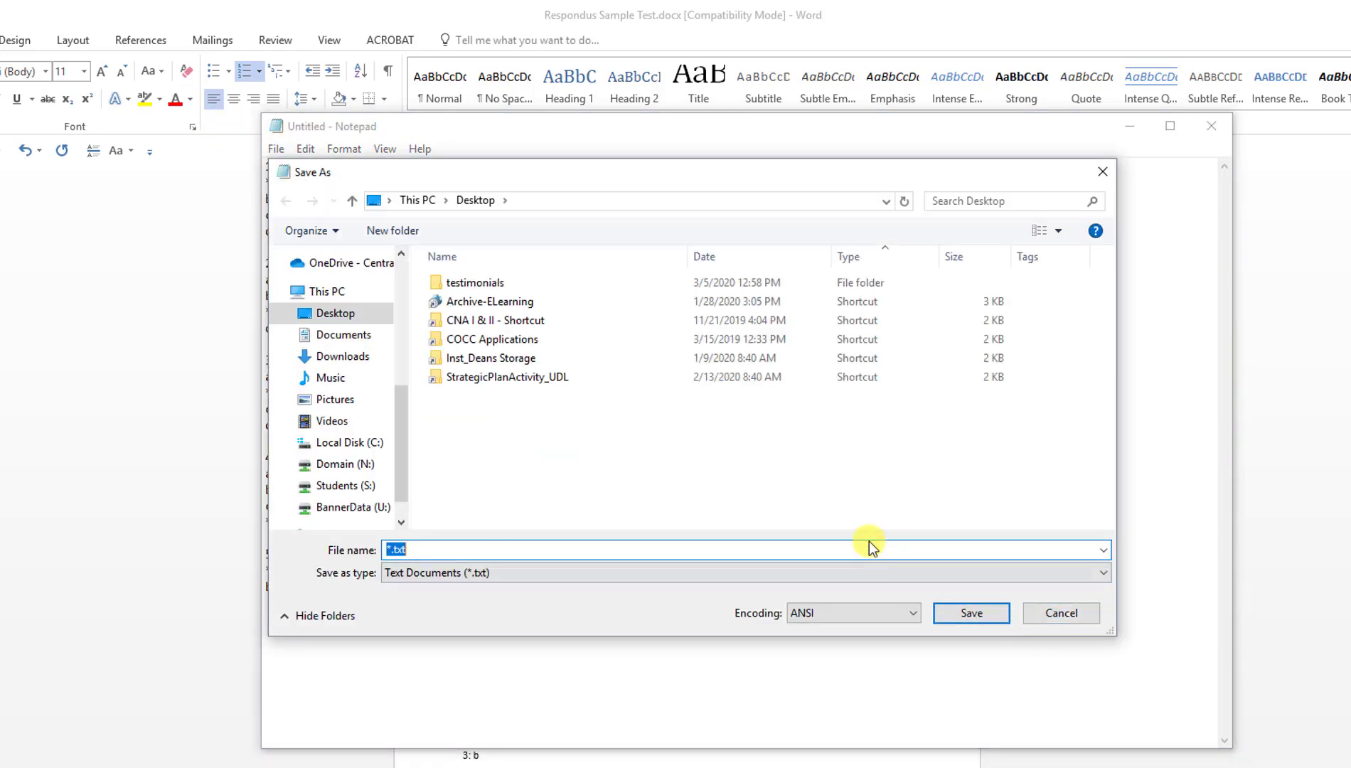
pyautogui.write('RespondusFinal')
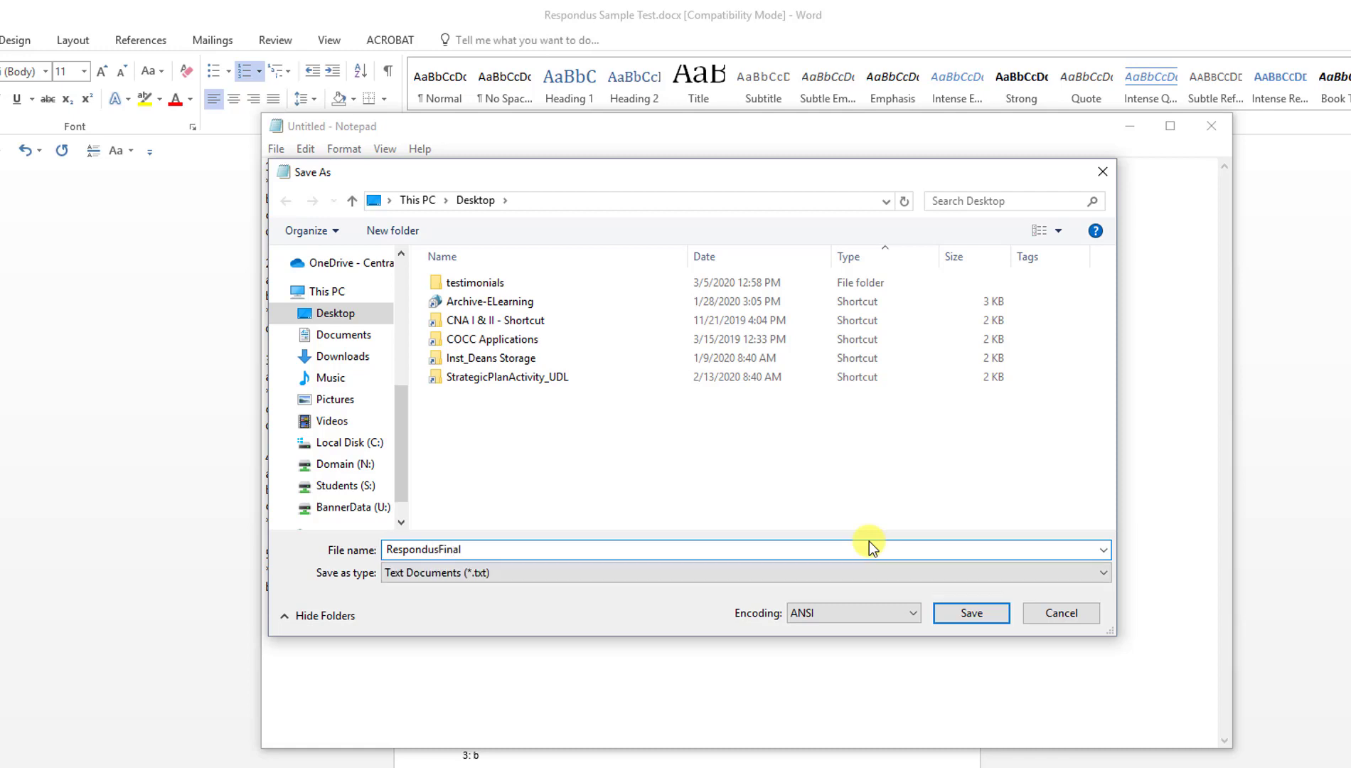
pyautogui.click(980, 619)
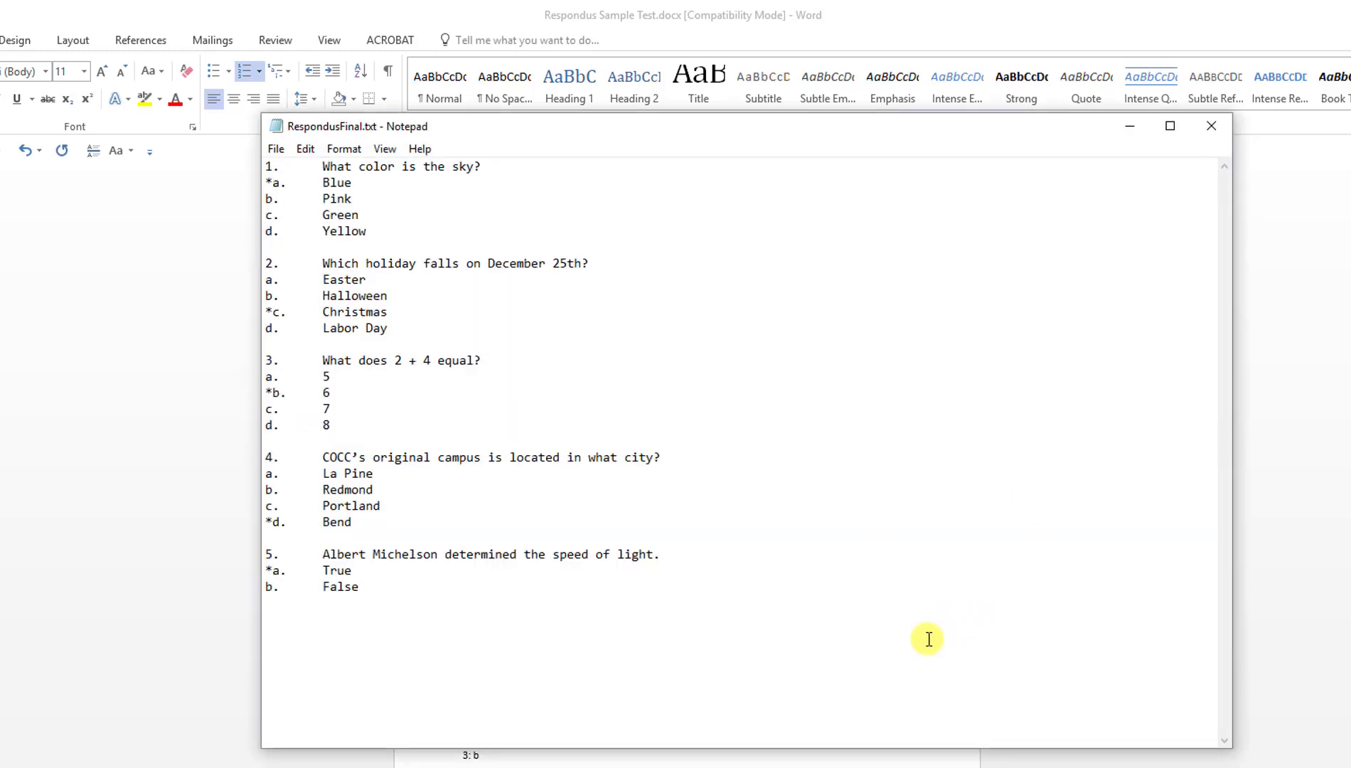
# - Switch to Respondus and start a question import with RespondusFinal.txt from the Desktop as the plain text source
pyautogui.press('super')
pyautogui.write('resp')
pyautogui.press('Return')
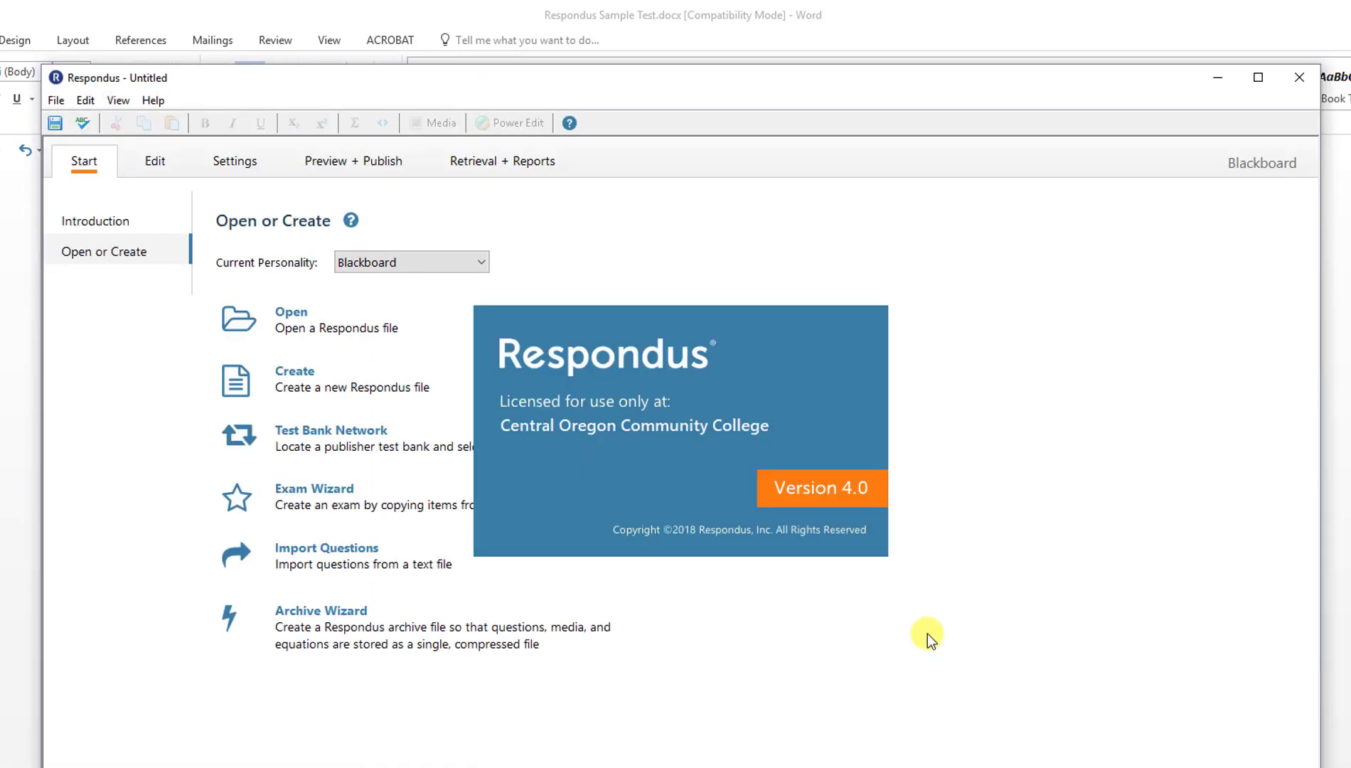
pyautogui.click(376, 550)
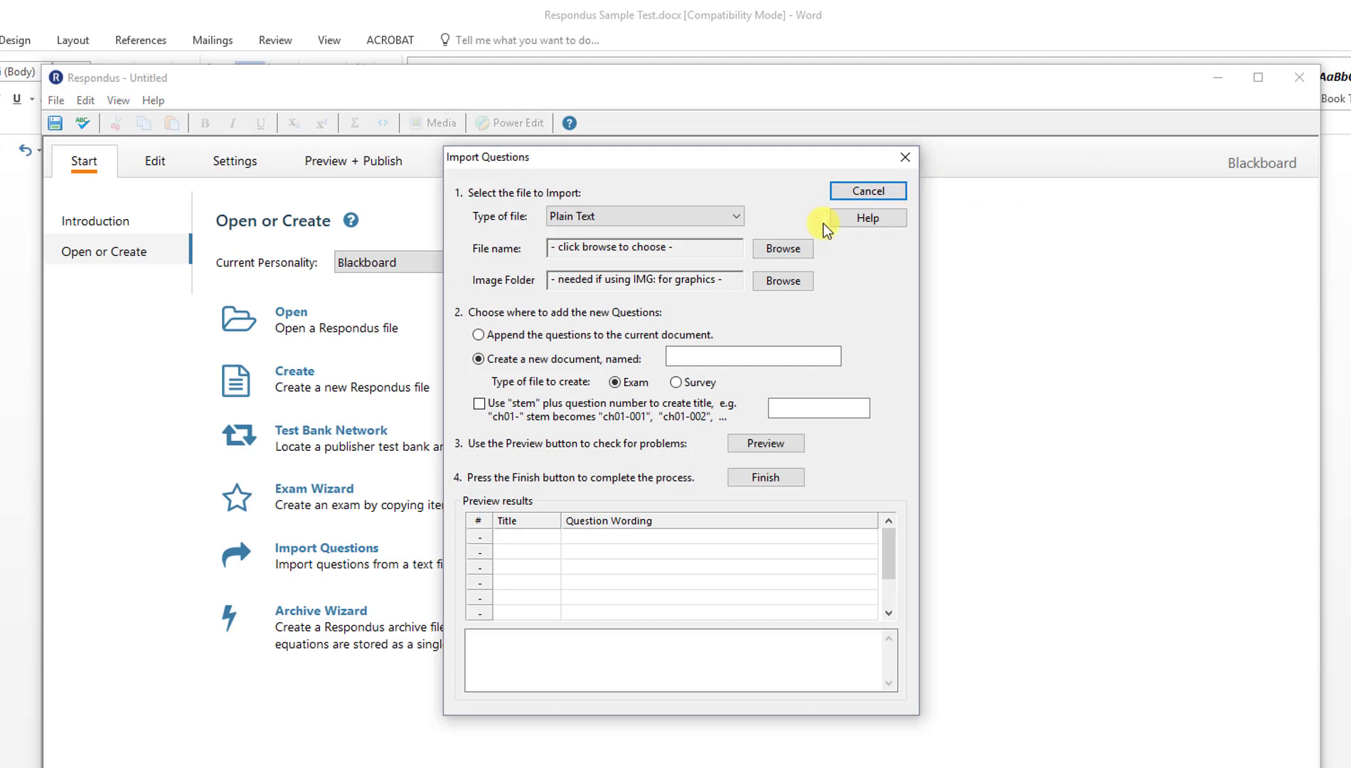
pyautogui.click(784, 248)
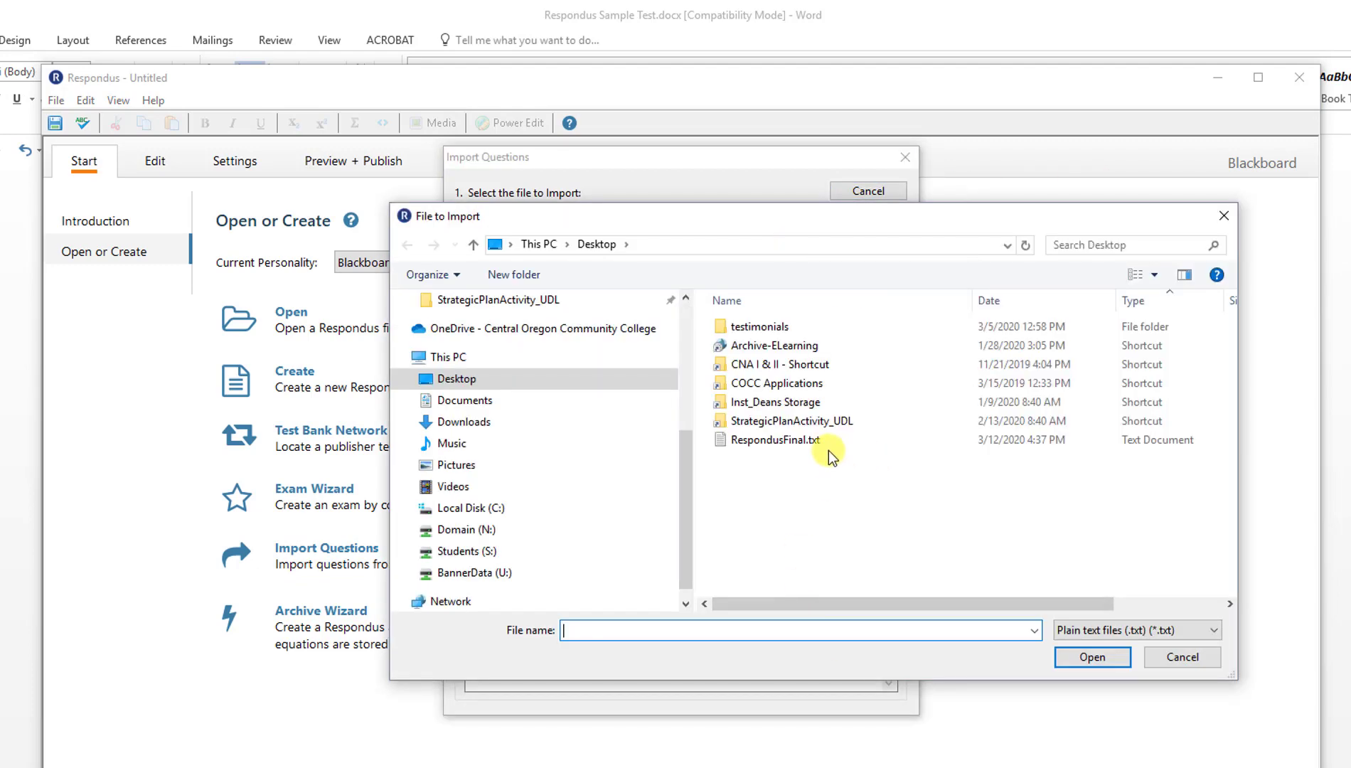
pyautogui.click(816, 441)
pyautogui.click(1068, 663)
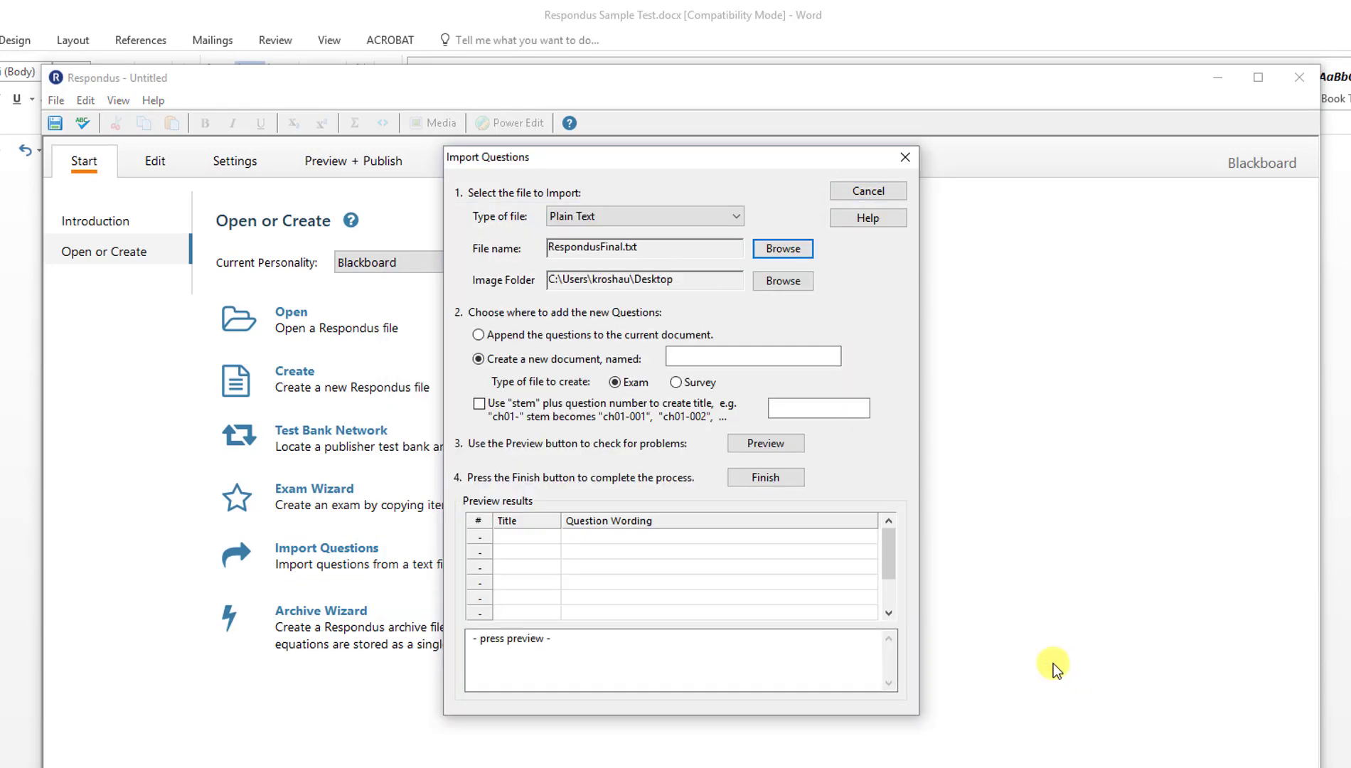
# - Name the new import document RespondusFinal and enable question titles built from the stem "F"
pyautogui.click(750, 359)
pyautogui.write('R')
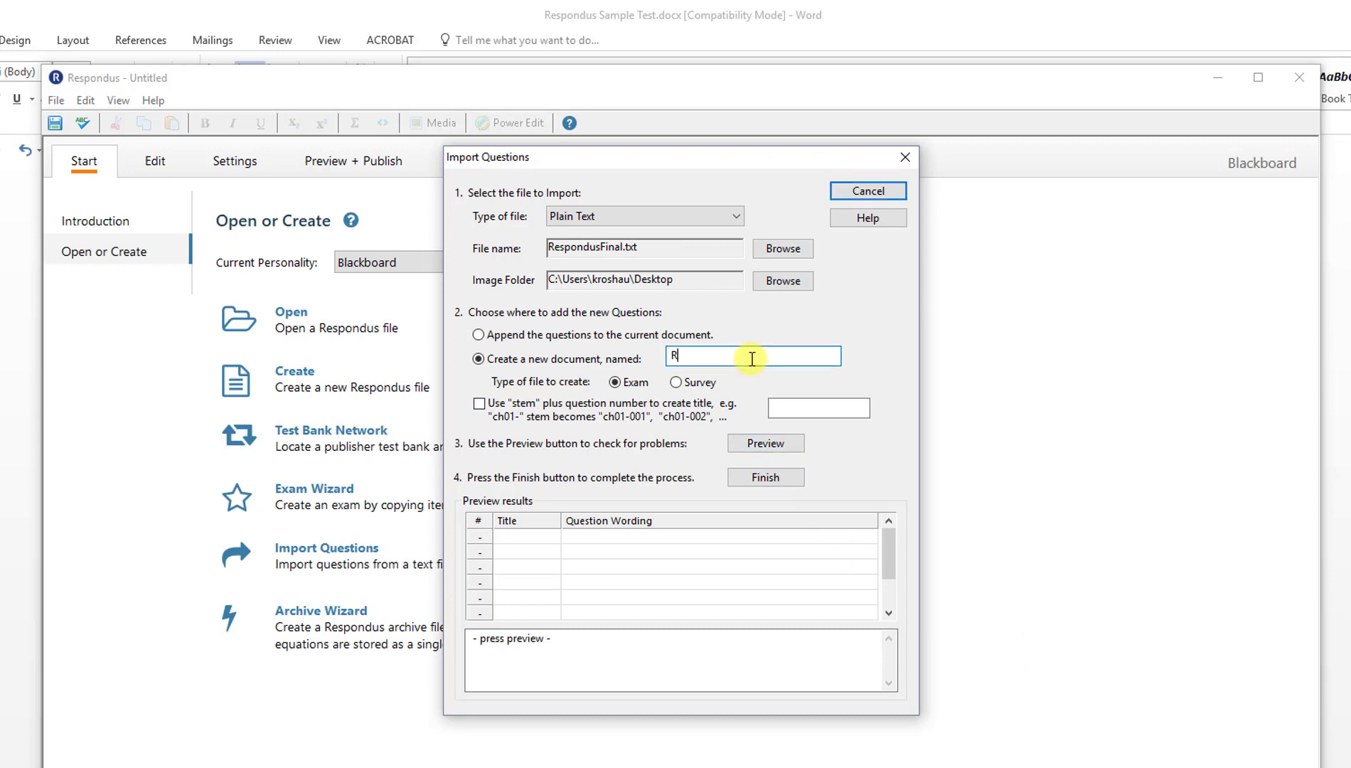
pyautogui.write('espondusFinal')
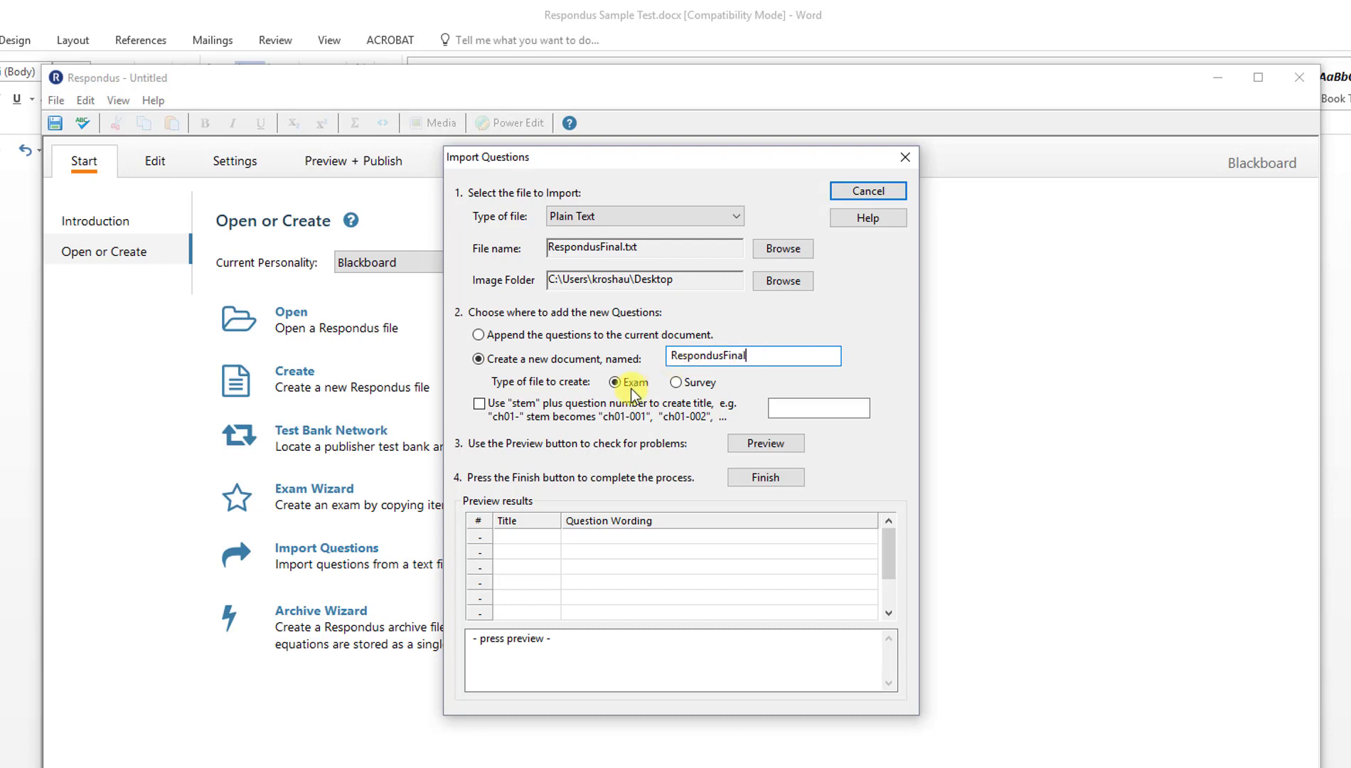
pyautogui.click(573, 401)
pyautogui.click(792, 411)
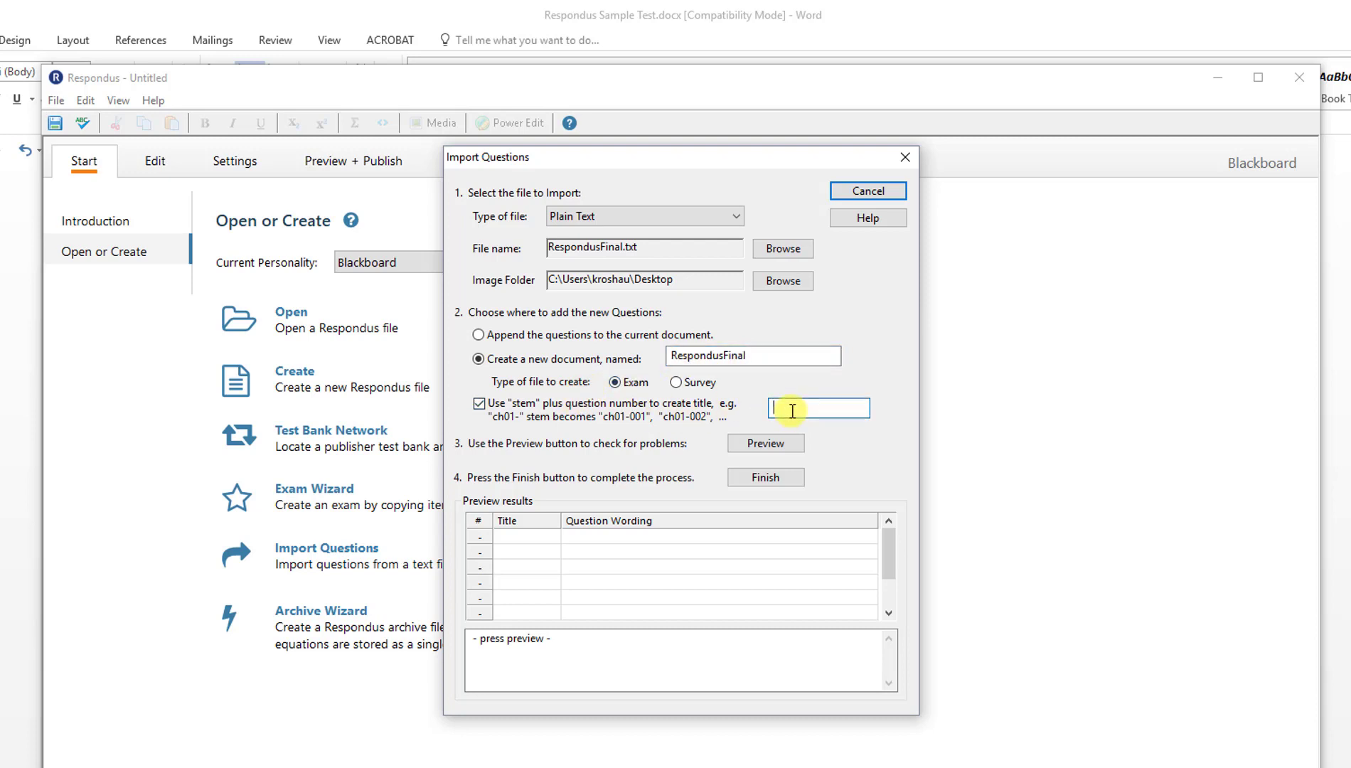
pyautogui.write('F')
# - Preview the import, check the results for warnings, and finish importing the questions
pyautogui.click(766, 443)
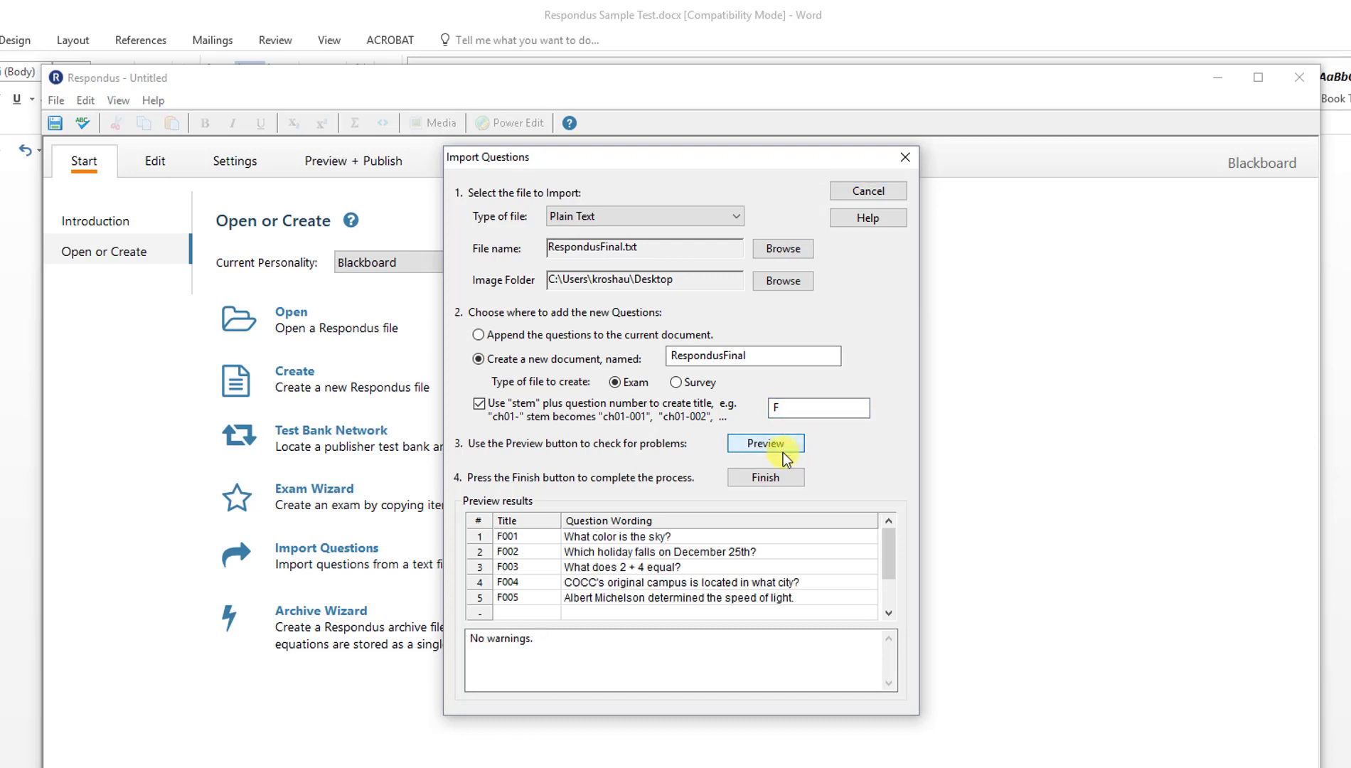
pyautogui.moveTo(573, 633); pyautogui.dragTo(470, 640)
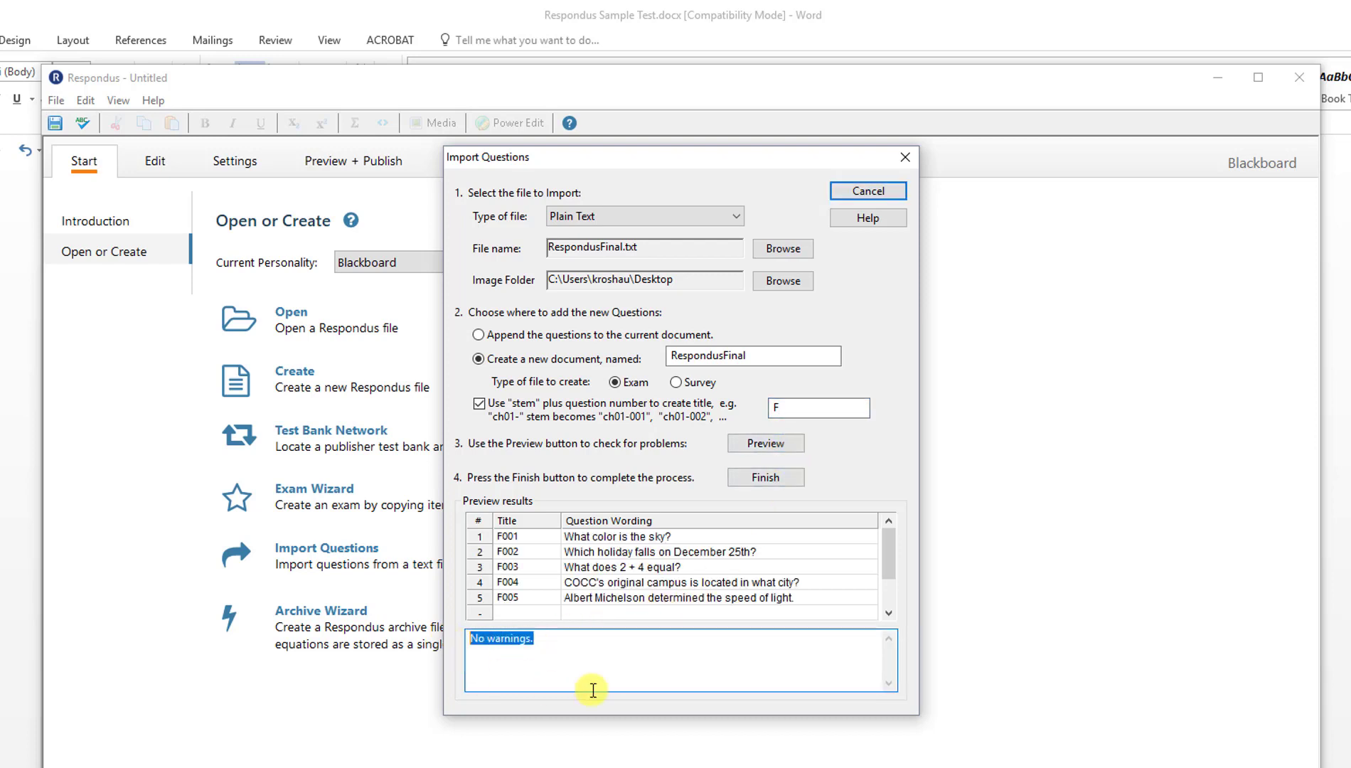
pyautogui.click(622, 637)
pyautogui.click(763, 477)
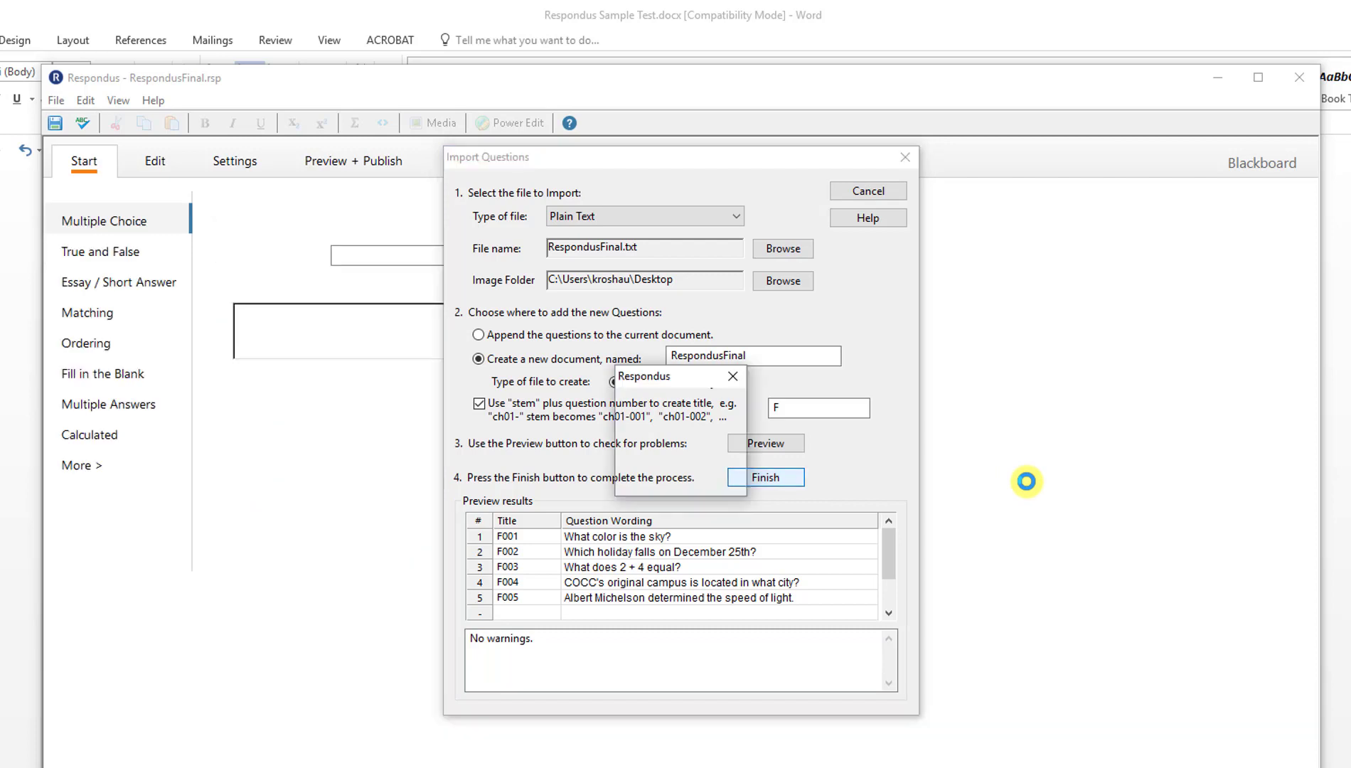
pyautogui.click(711, 481)
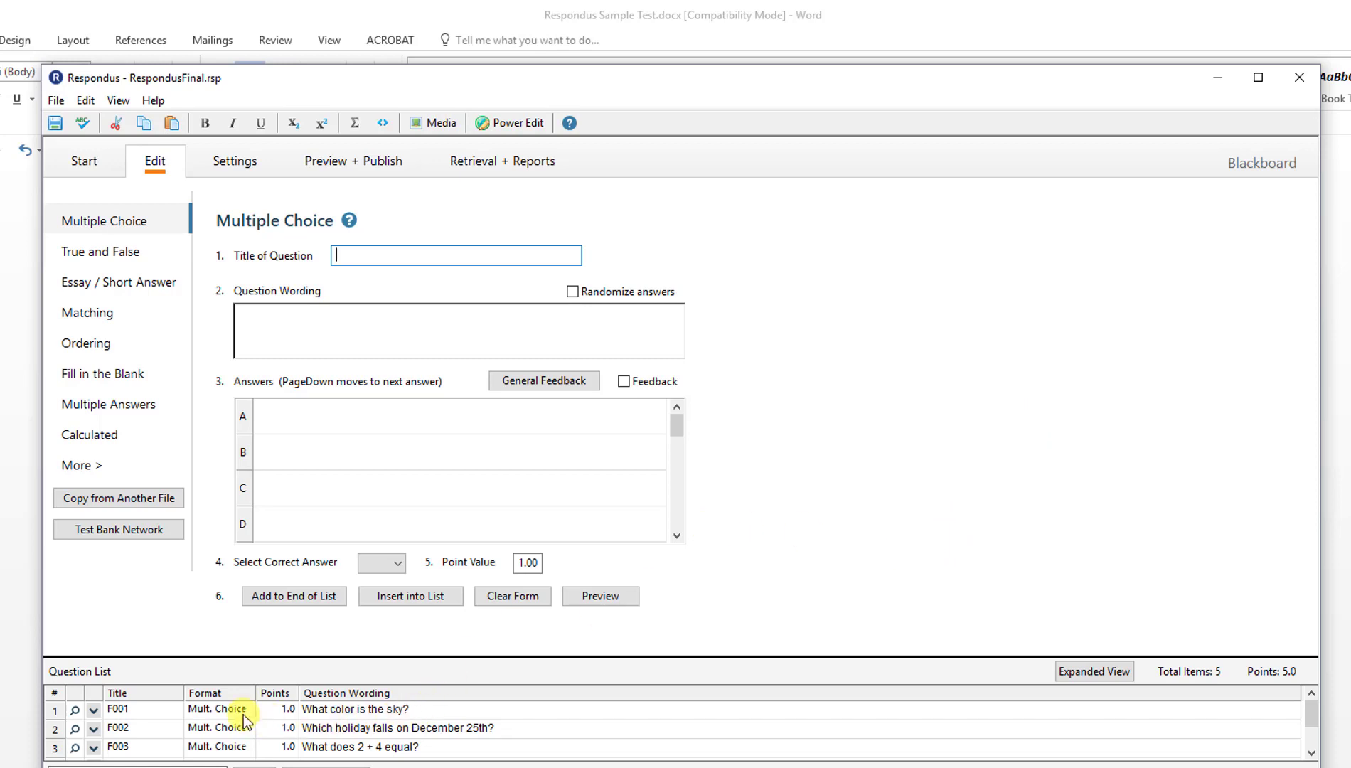
# - View the entry forms for the True and False and Essay / Short Answer question types
pyautogui.click(131, 259)
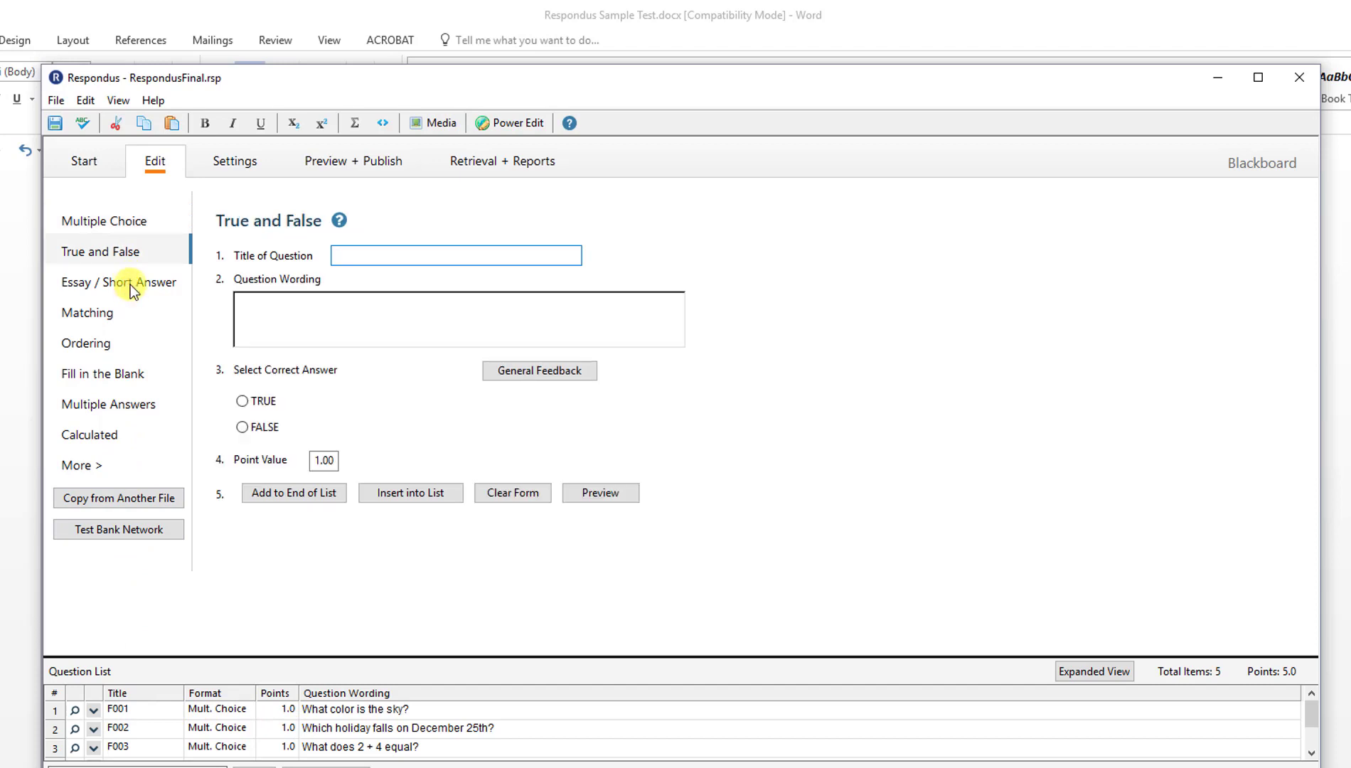
pyautogui.click(132, 289)
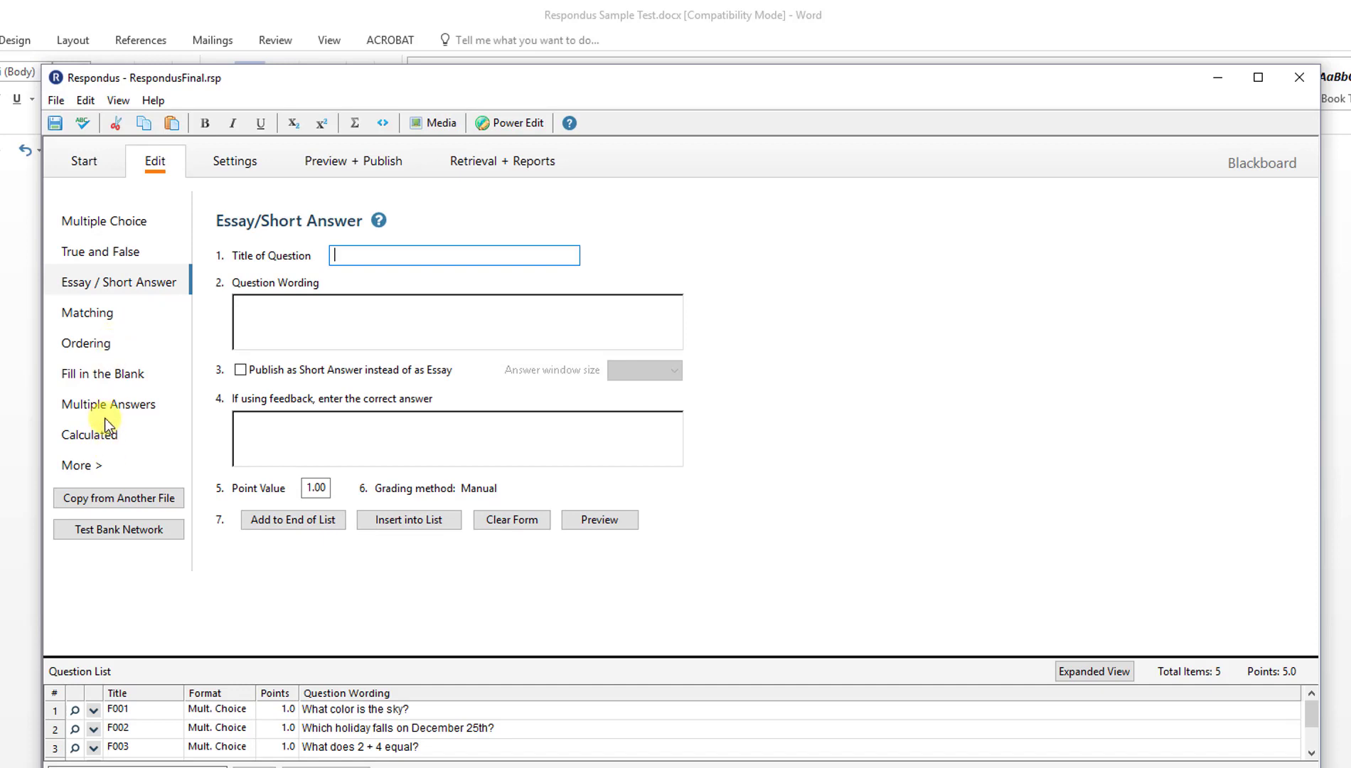
# - Start the Publish Wizard for Blackboard and choose to save the pool to a local file for manual uploading
pyautogui.click(359, 165)
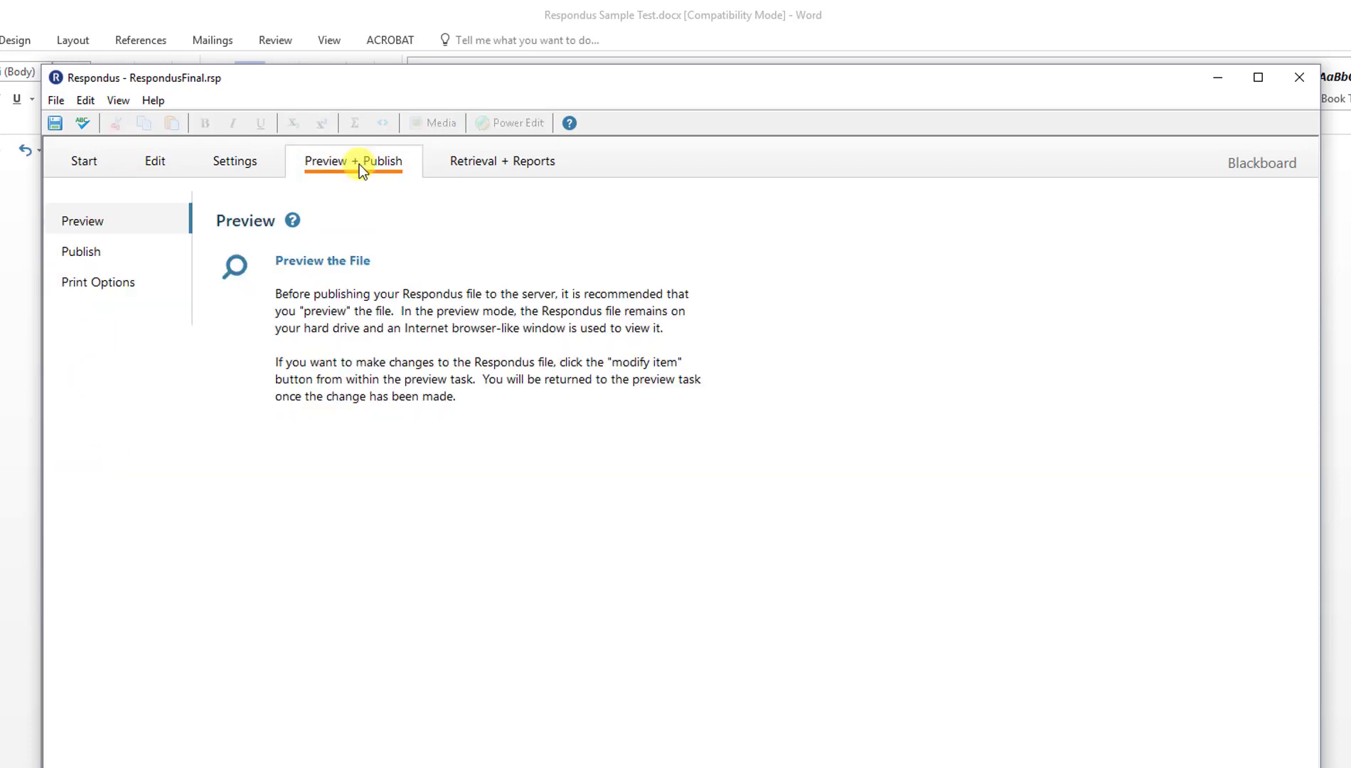
pyautogui.click(87, 257)
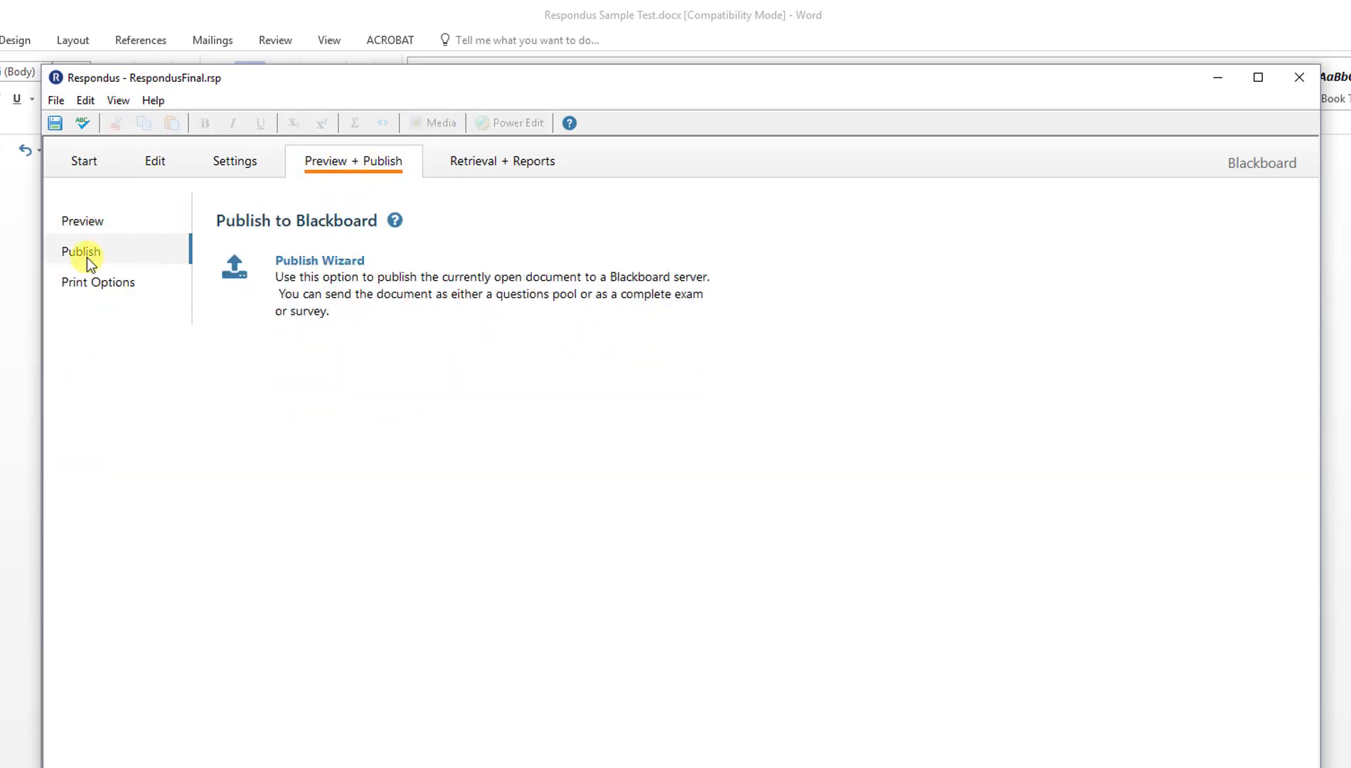
pyautogui.click(275, 260)
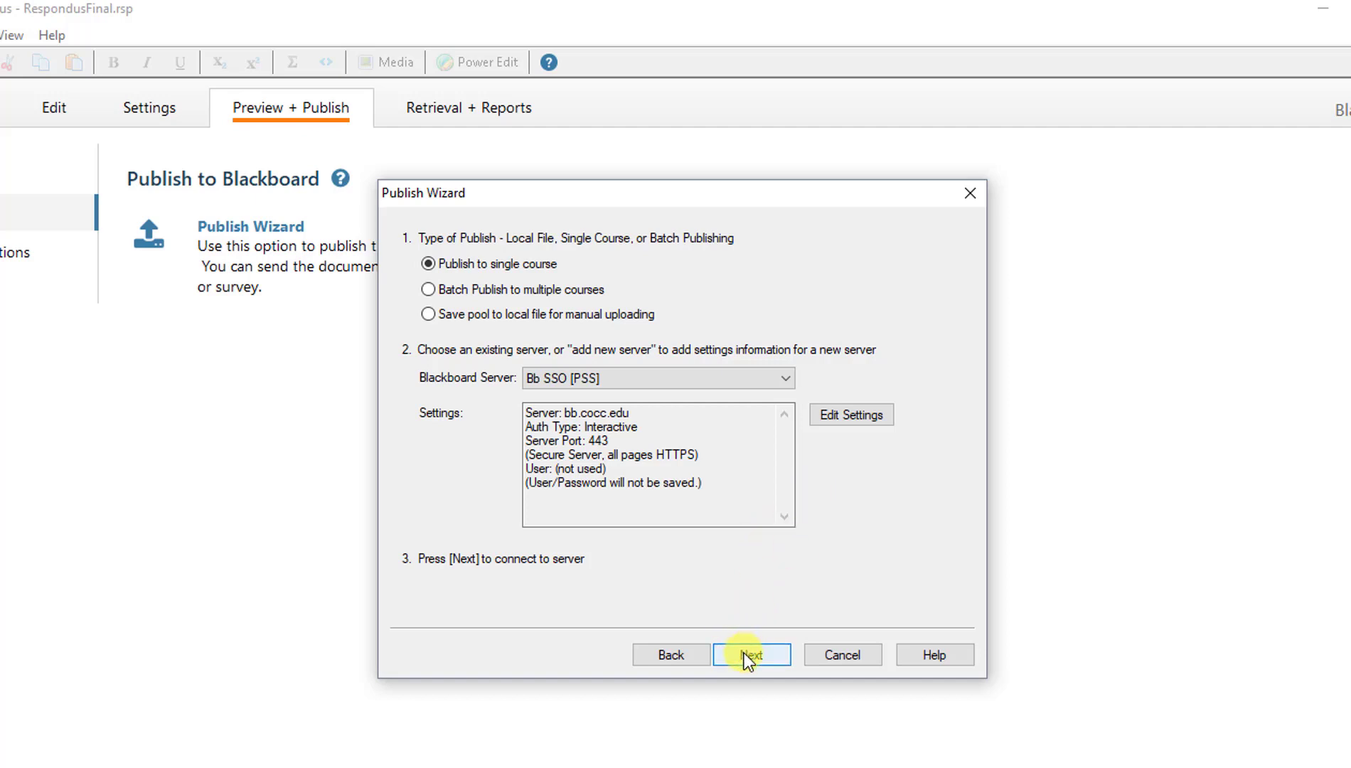
pyautogui.click(552, 319)
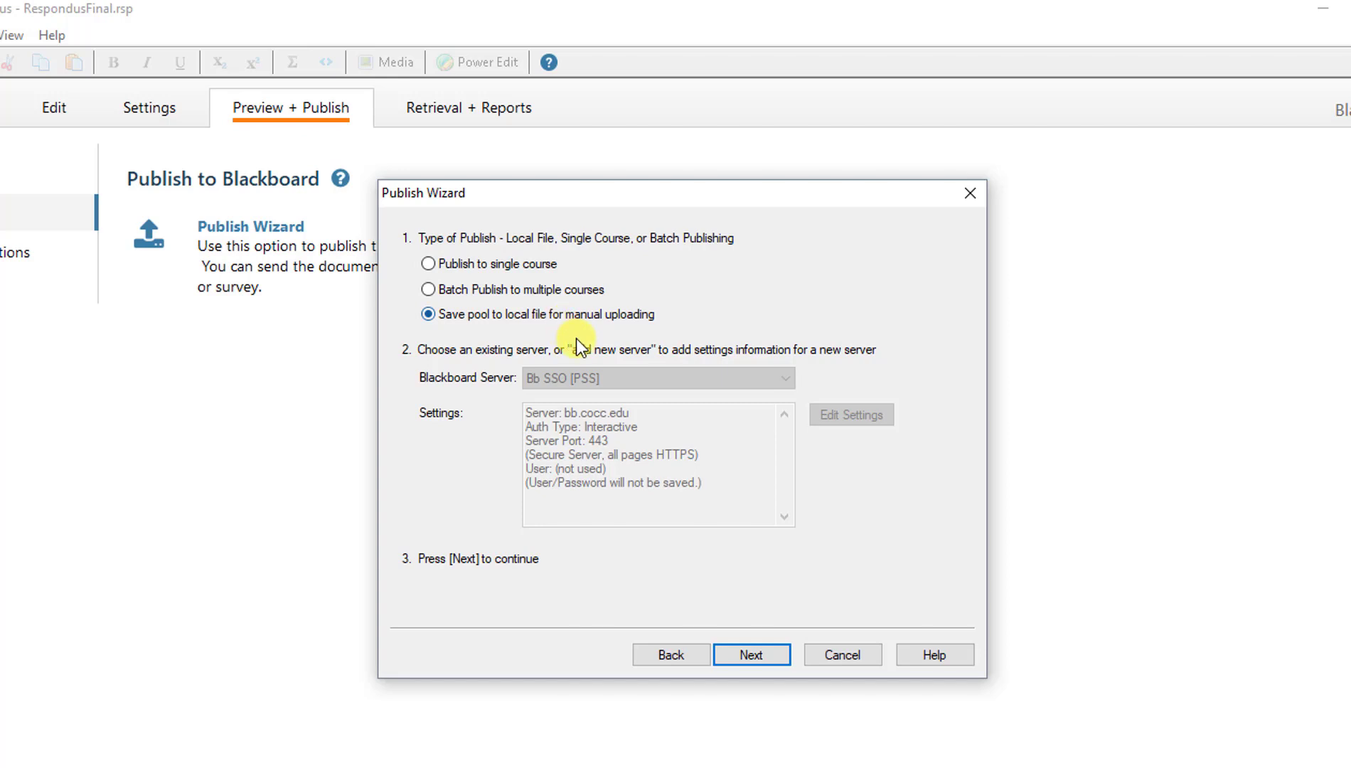
pyautogui.click(732, 660)
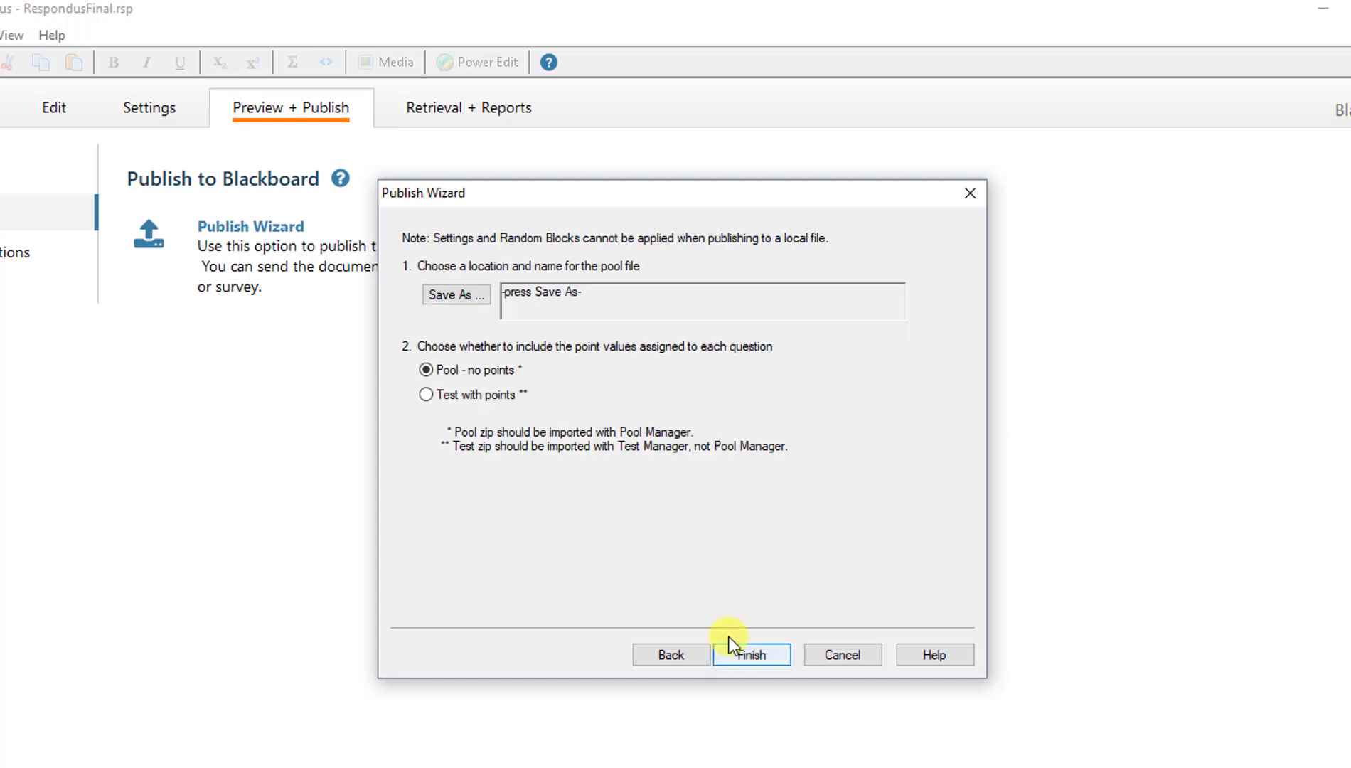
# - Set the pool file to be saved on the Desktop as RespondusFinal.zip
pyautogui.click(462, 295)
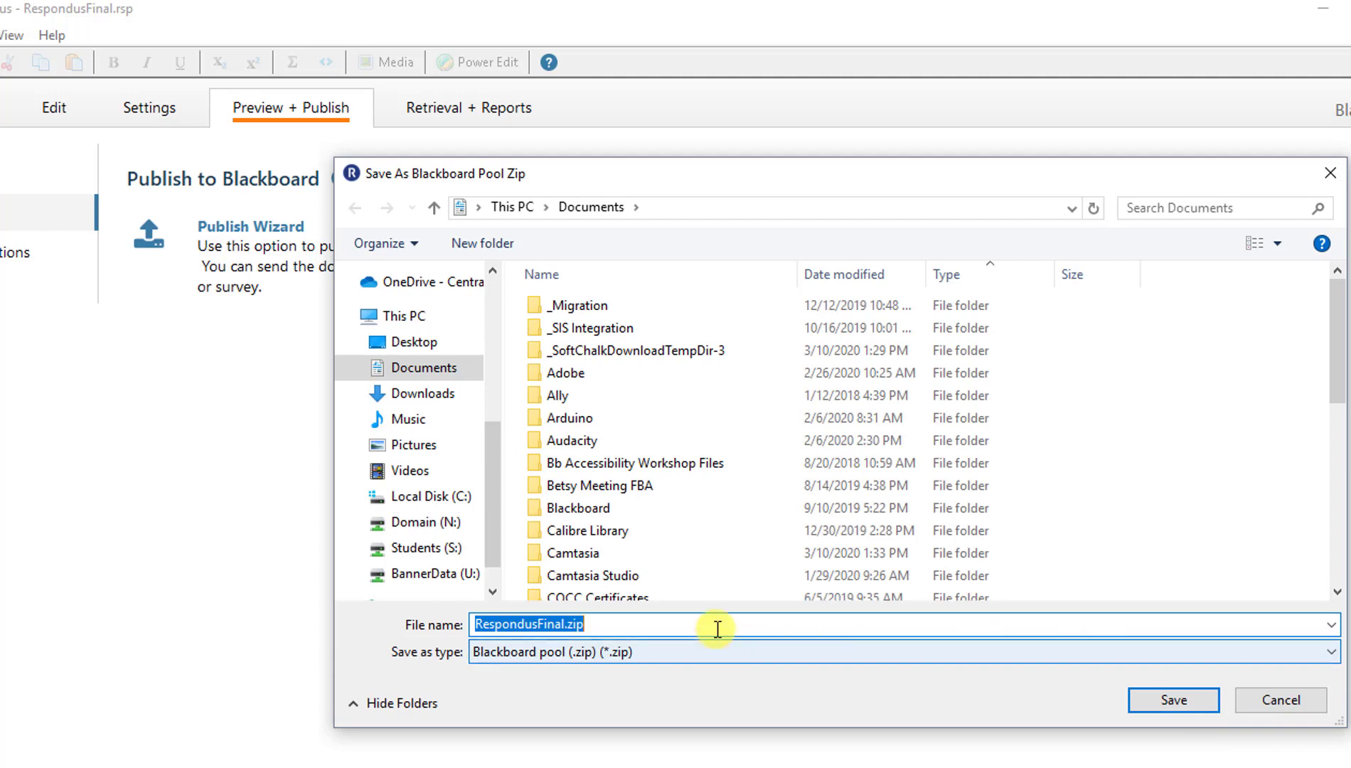
pyautogui.click(423, 345)
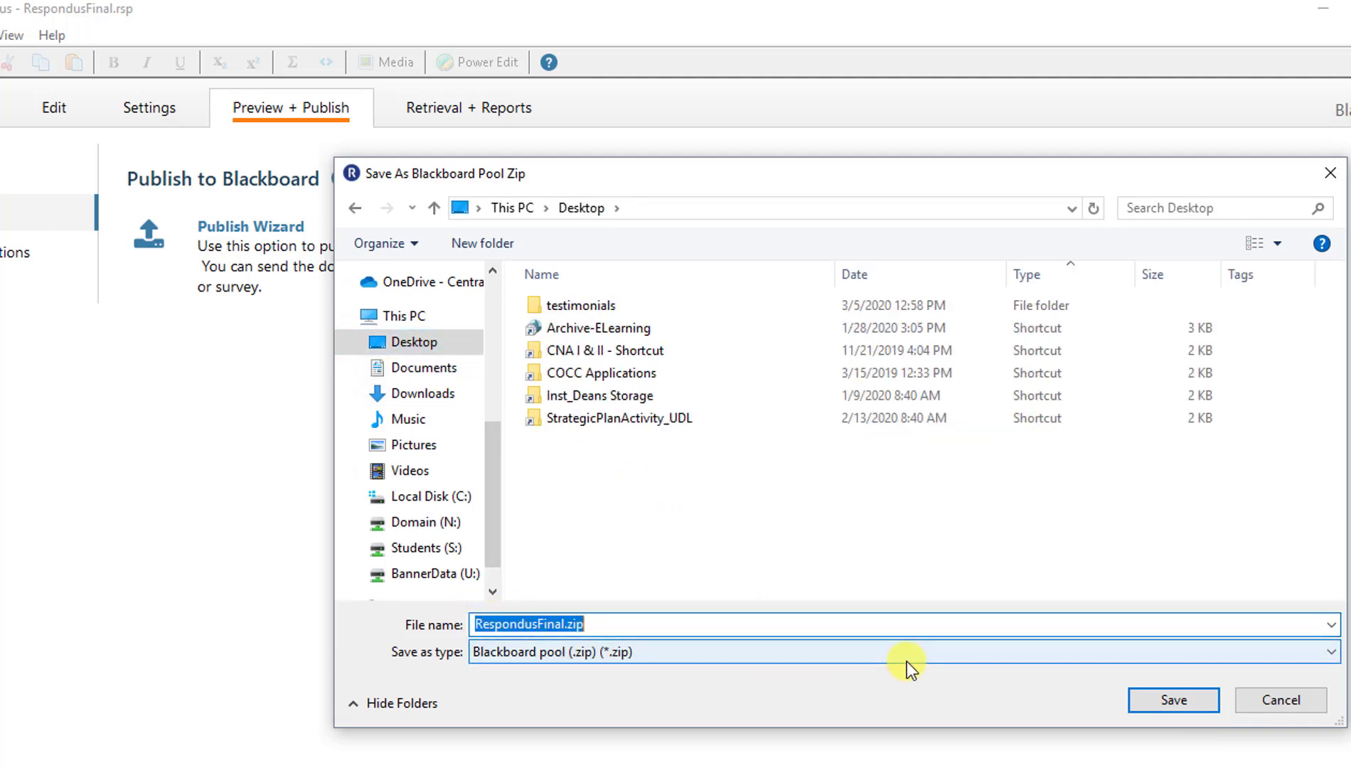
pyautogui.click(1168, 704)
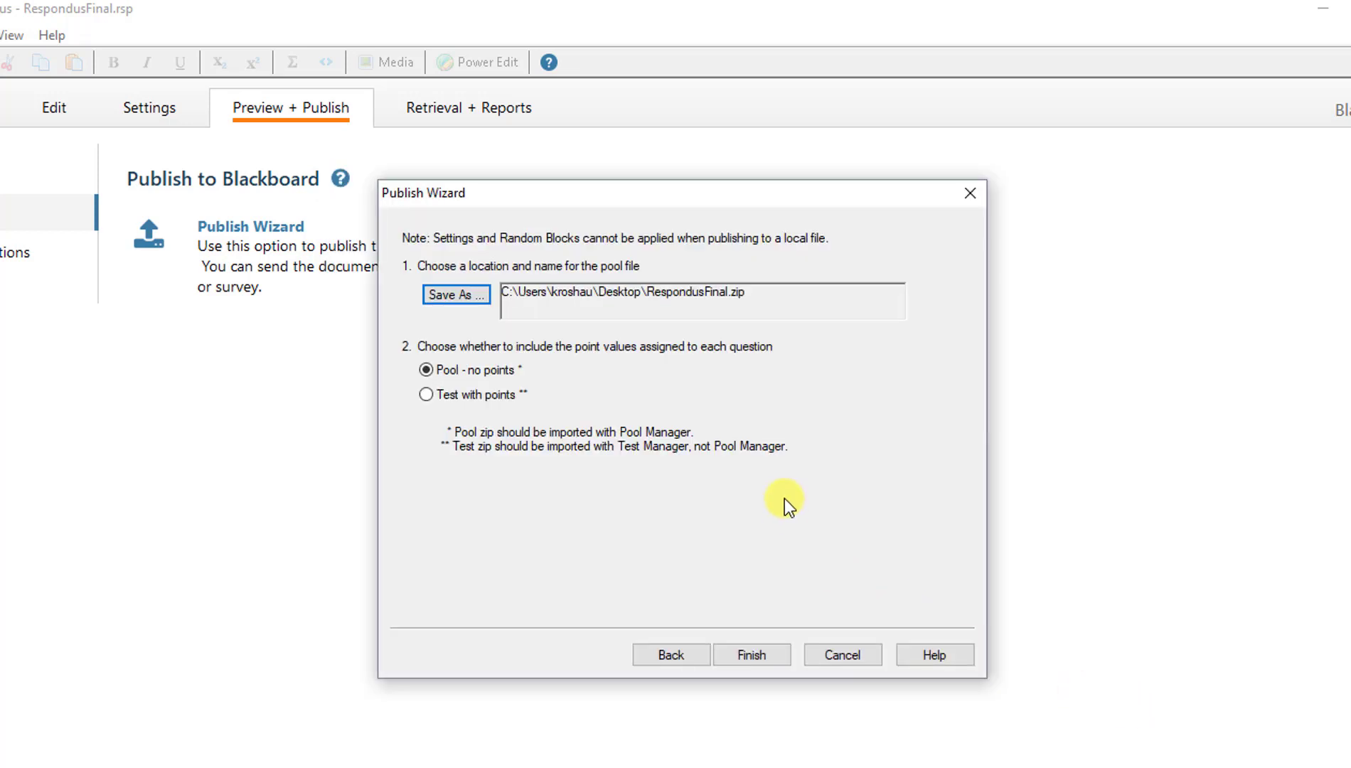
# - Choose to include point values by publishing as Test with points, and finish the Publish Wizard
pyautogui.click(482, 392)
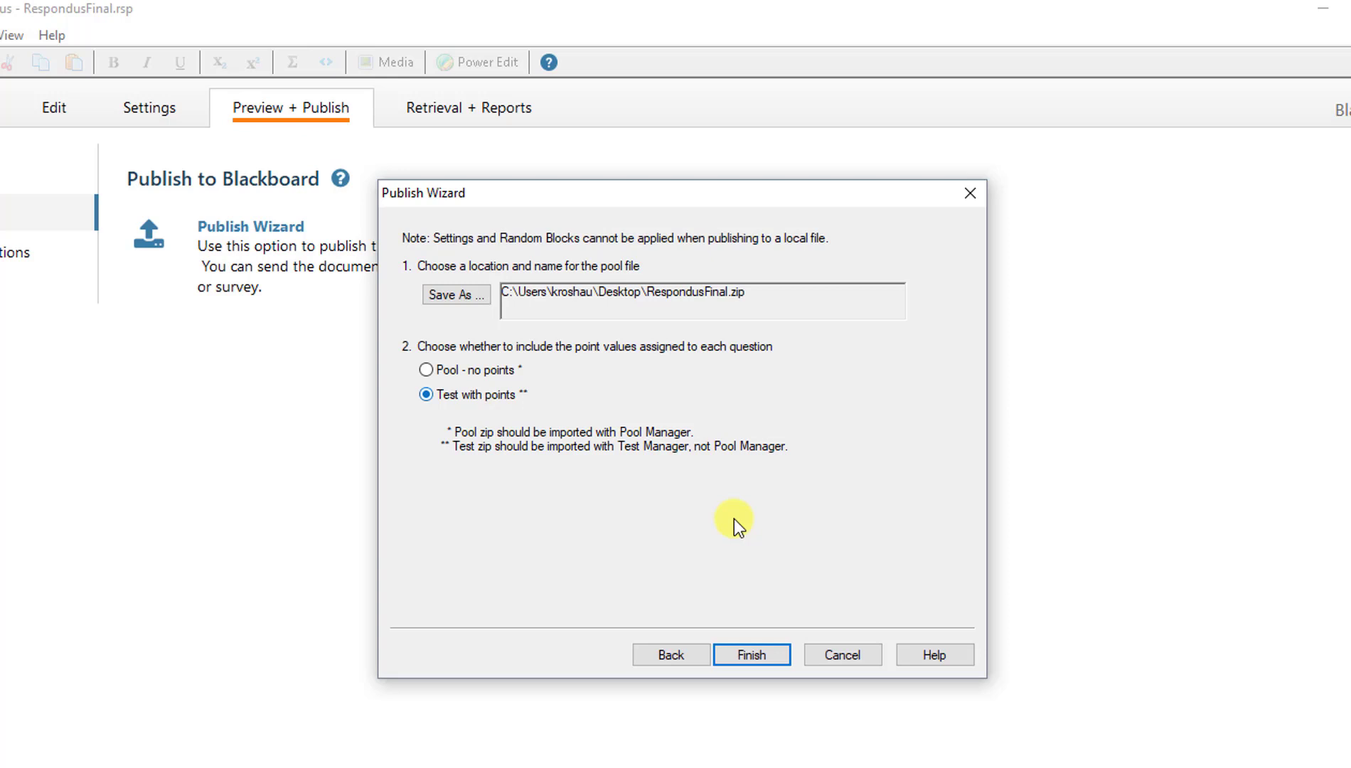
pyautogui.click(743, 654)
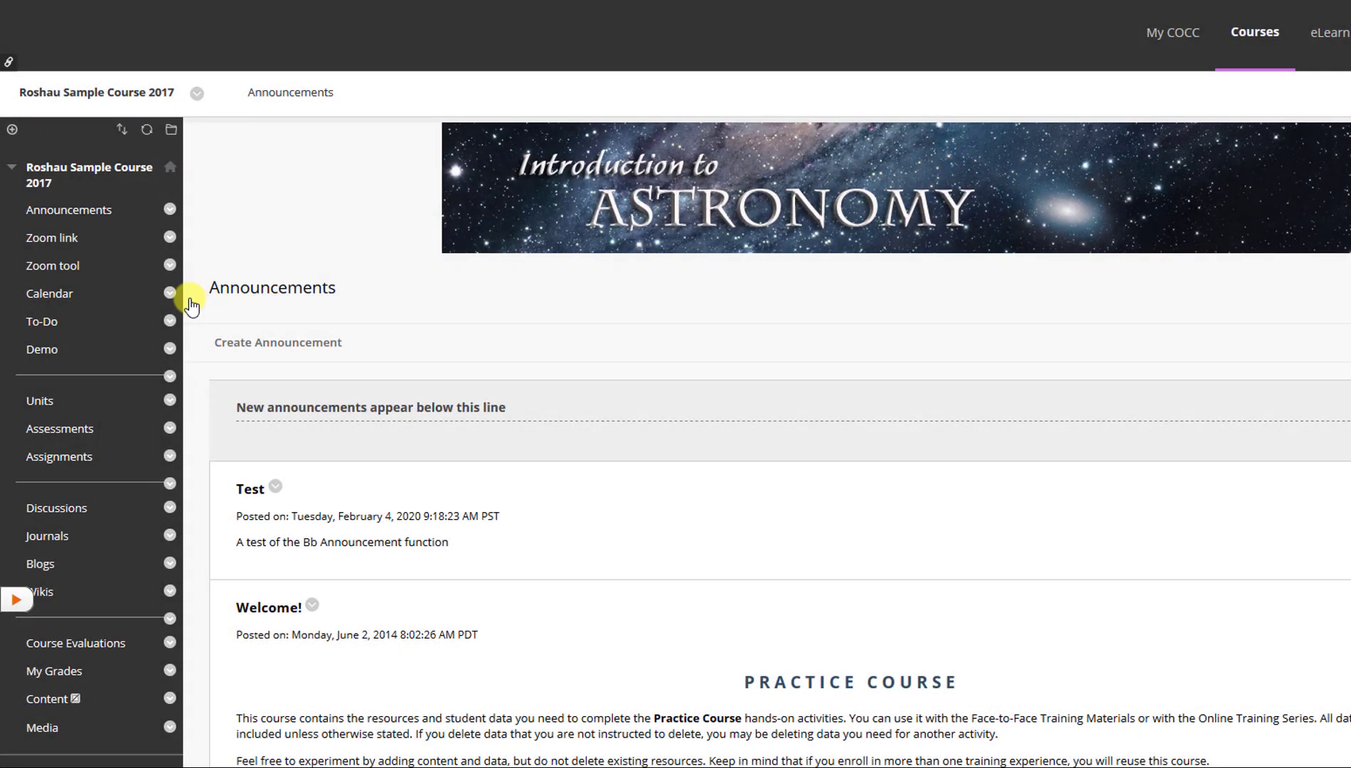
# - Switch to the Blackboard sample course and open its Tests list under Tests, Surveys, and Pools
pyautogui.scroll(-5, 187, 296)
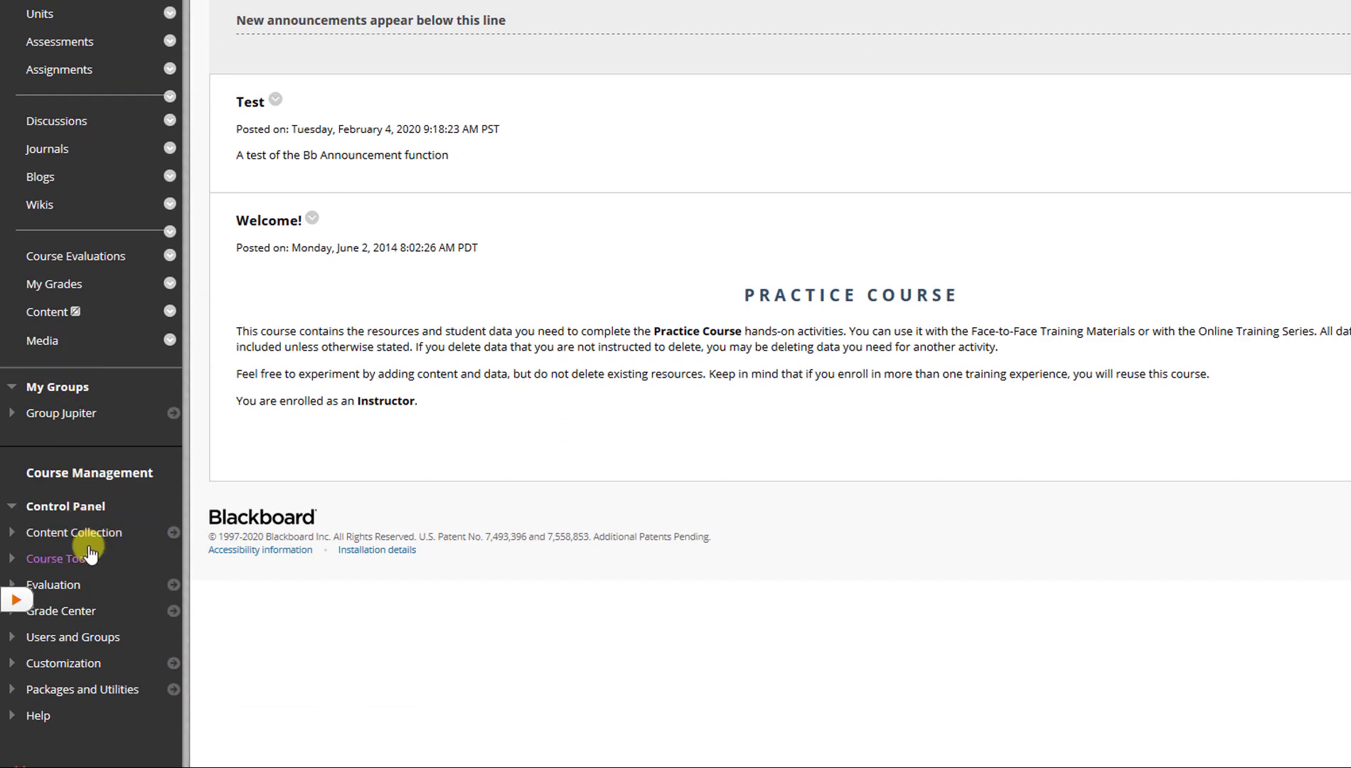
pyautogui.click(59, 559)
pyautogui.scroll(-6, 87, 547)
pyautogui.scroll(-3, 89, 554)
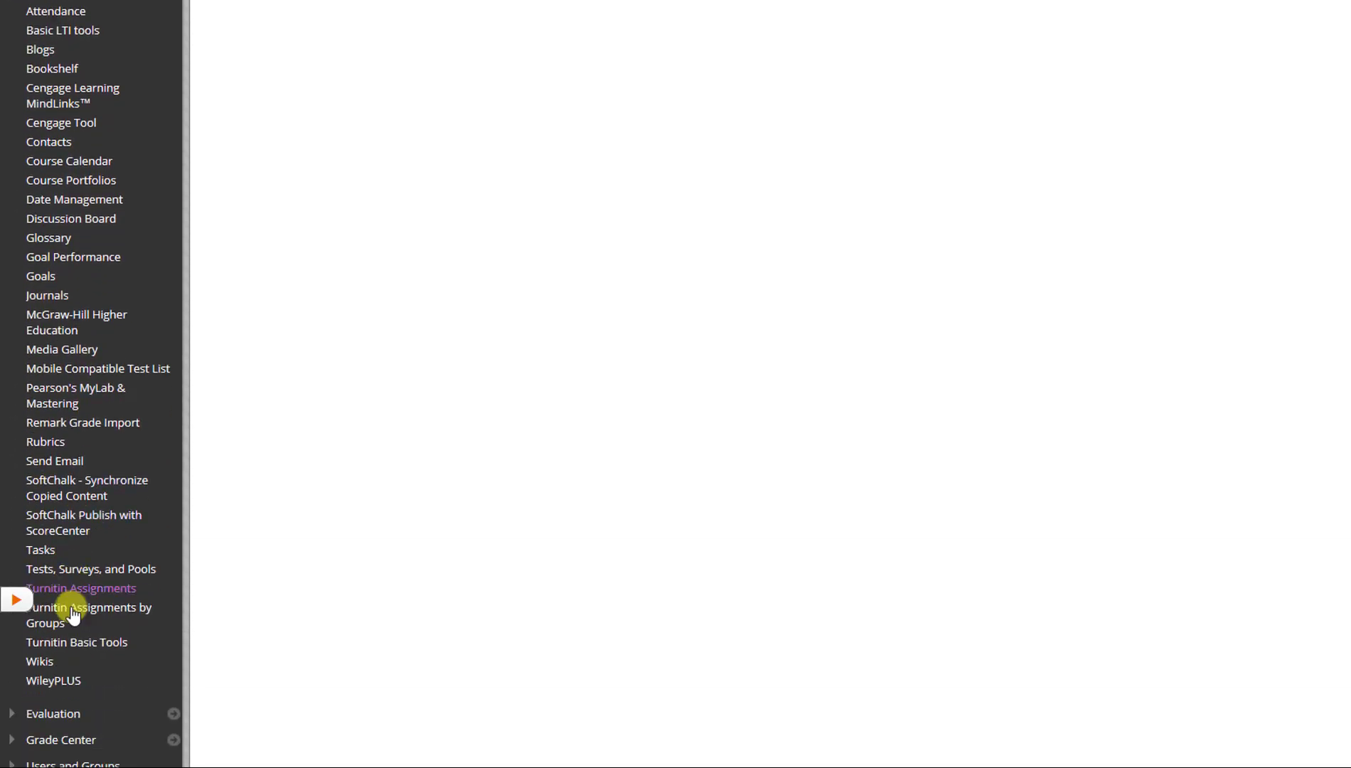
pyautogui.click(74, 554)
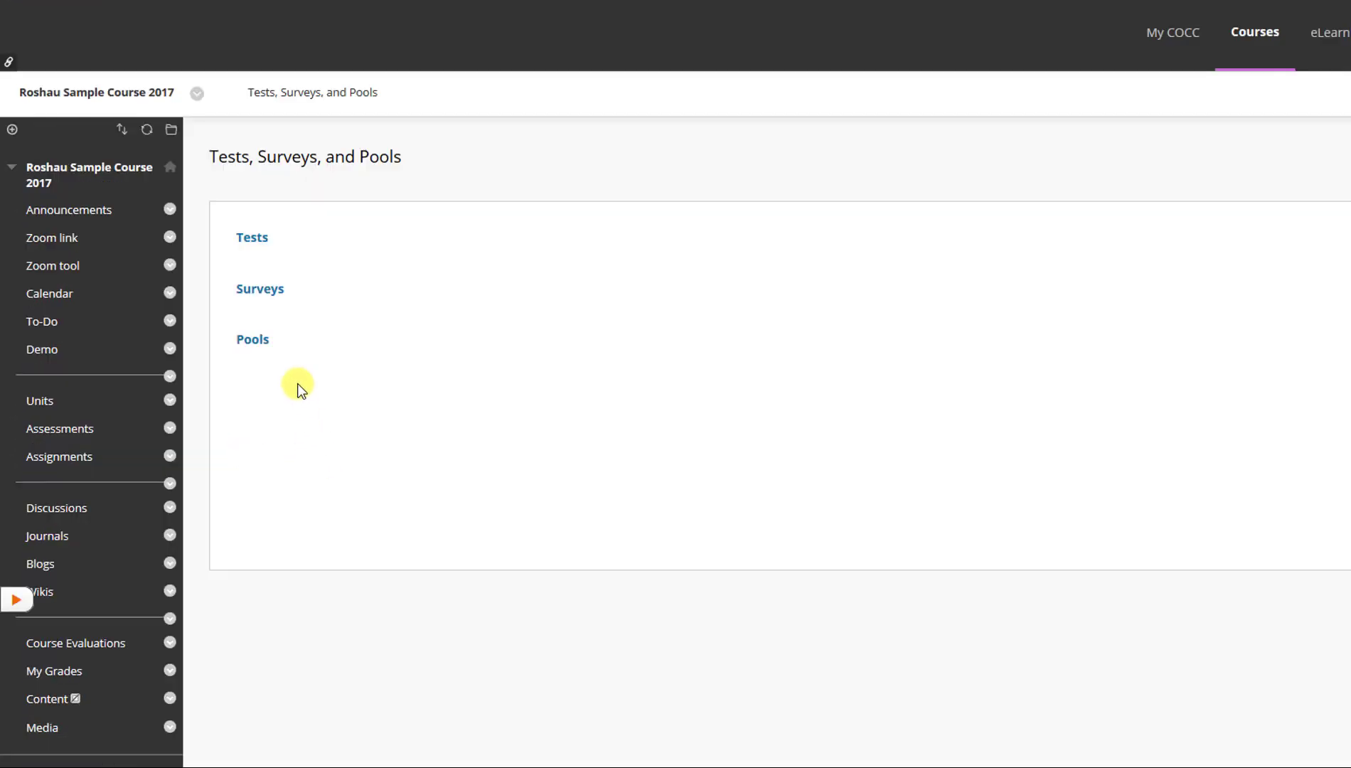
pyautogui.click(259, 240)
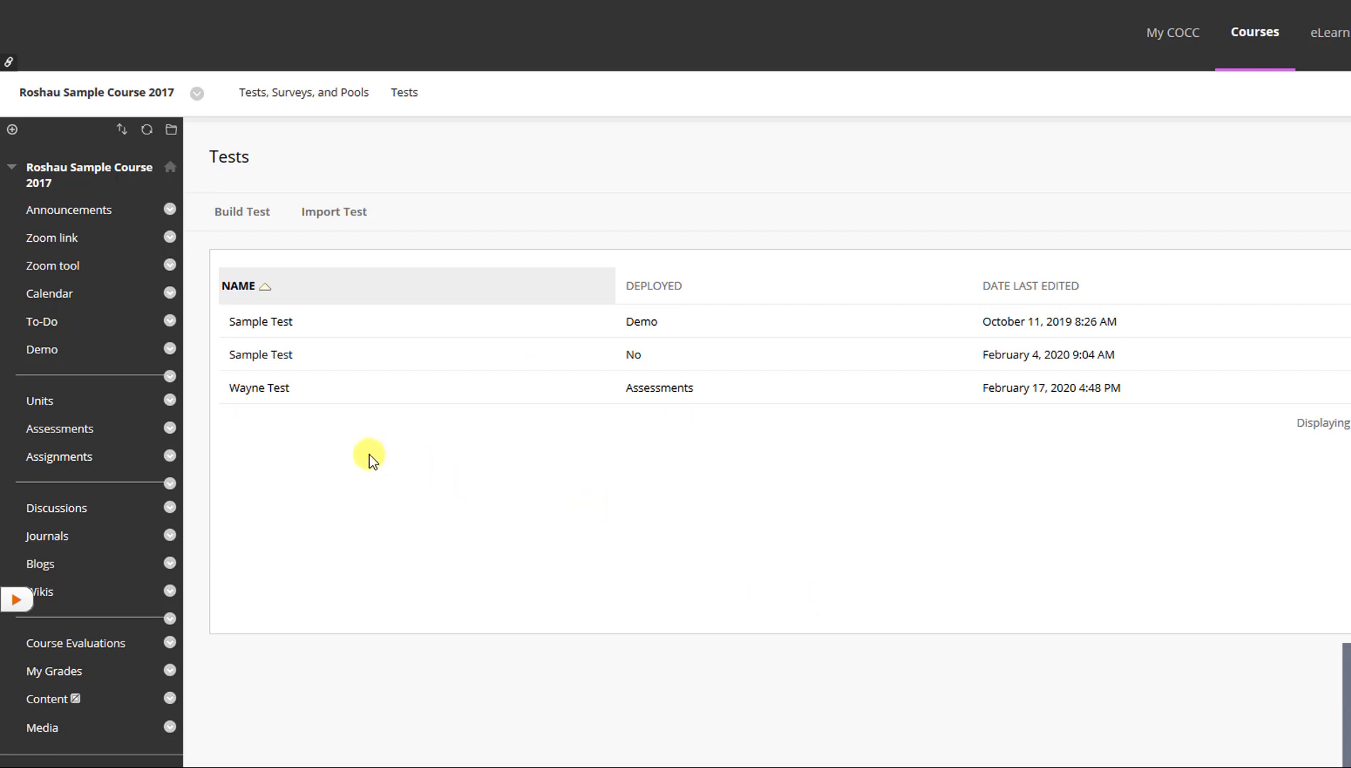
# - Import RespondusFinal.zip from the Desktop as a test and return to the Tests list
pyautogui.click(336, 218)
pyautogui.click(476, 348)
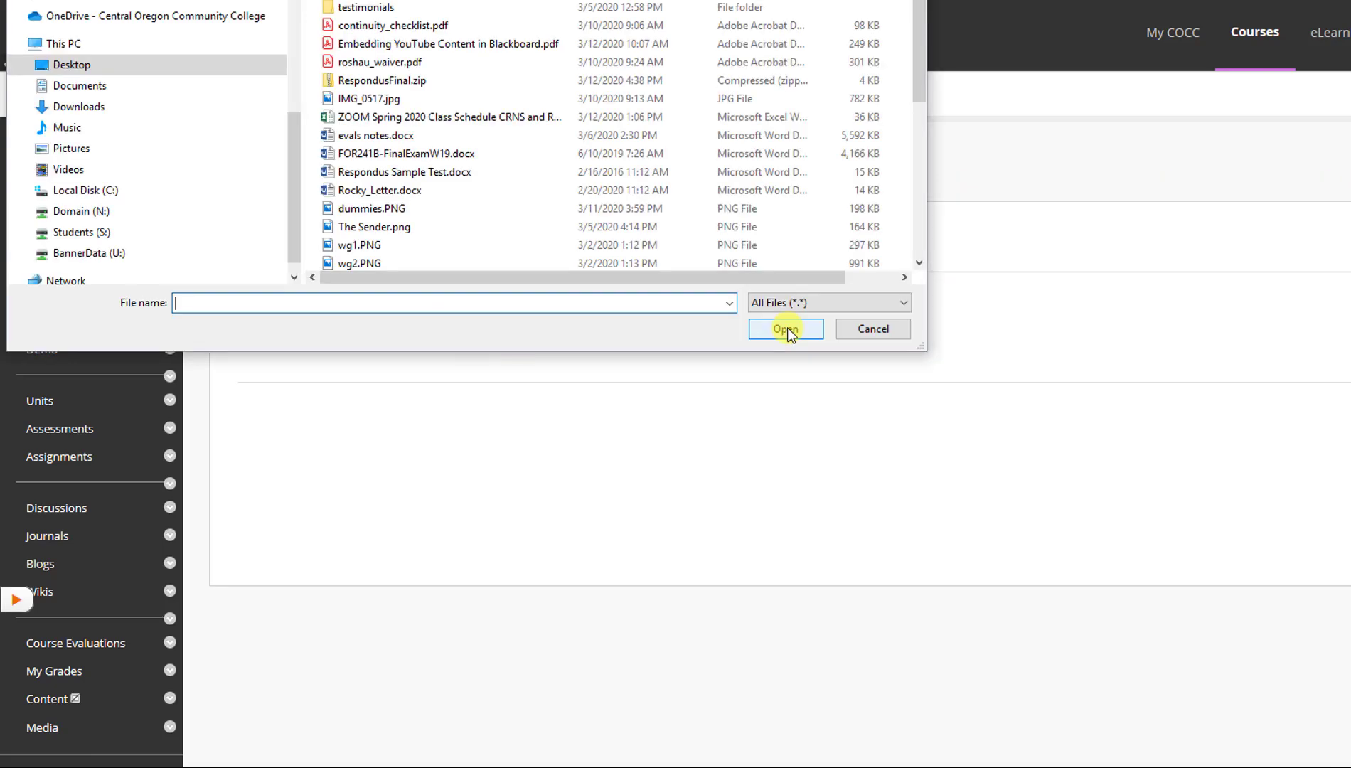
pyautogui.click(459, 81)
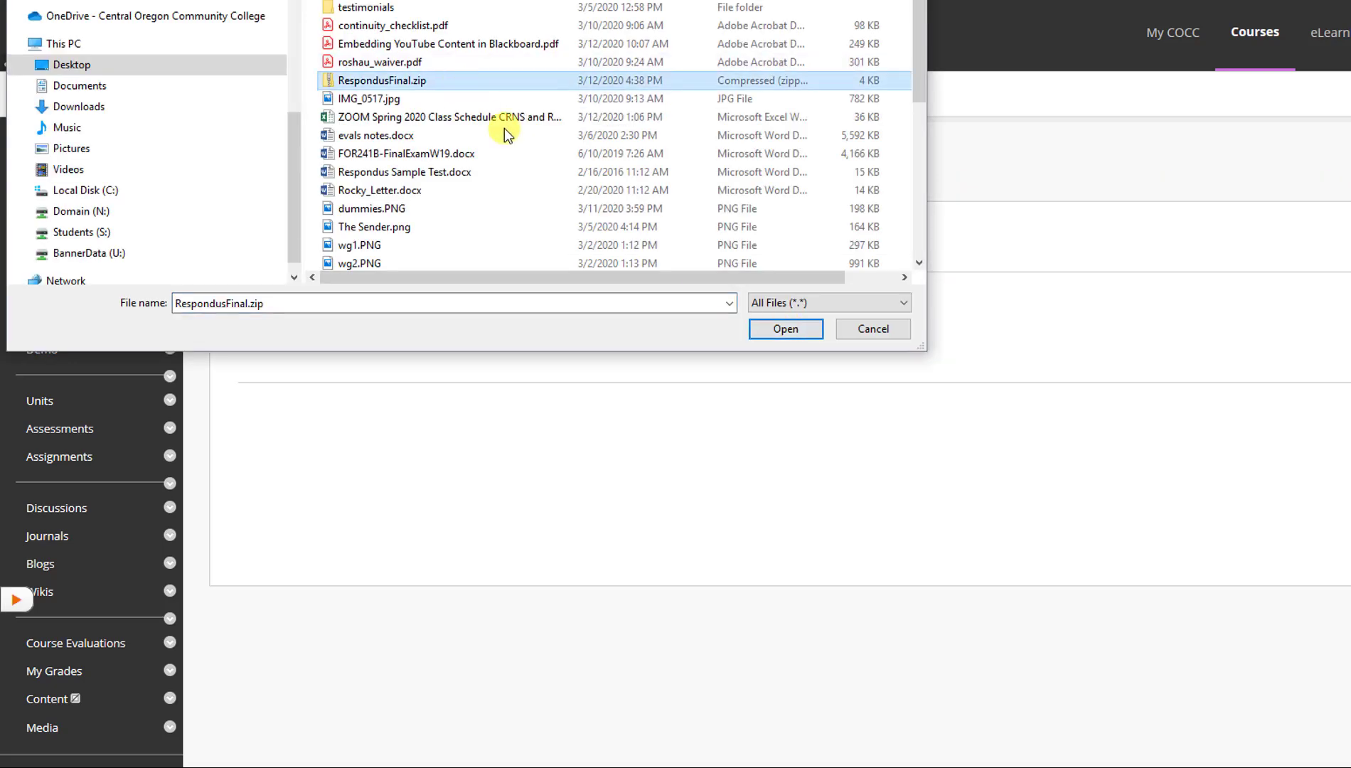
pyautogui.click(774, 330)
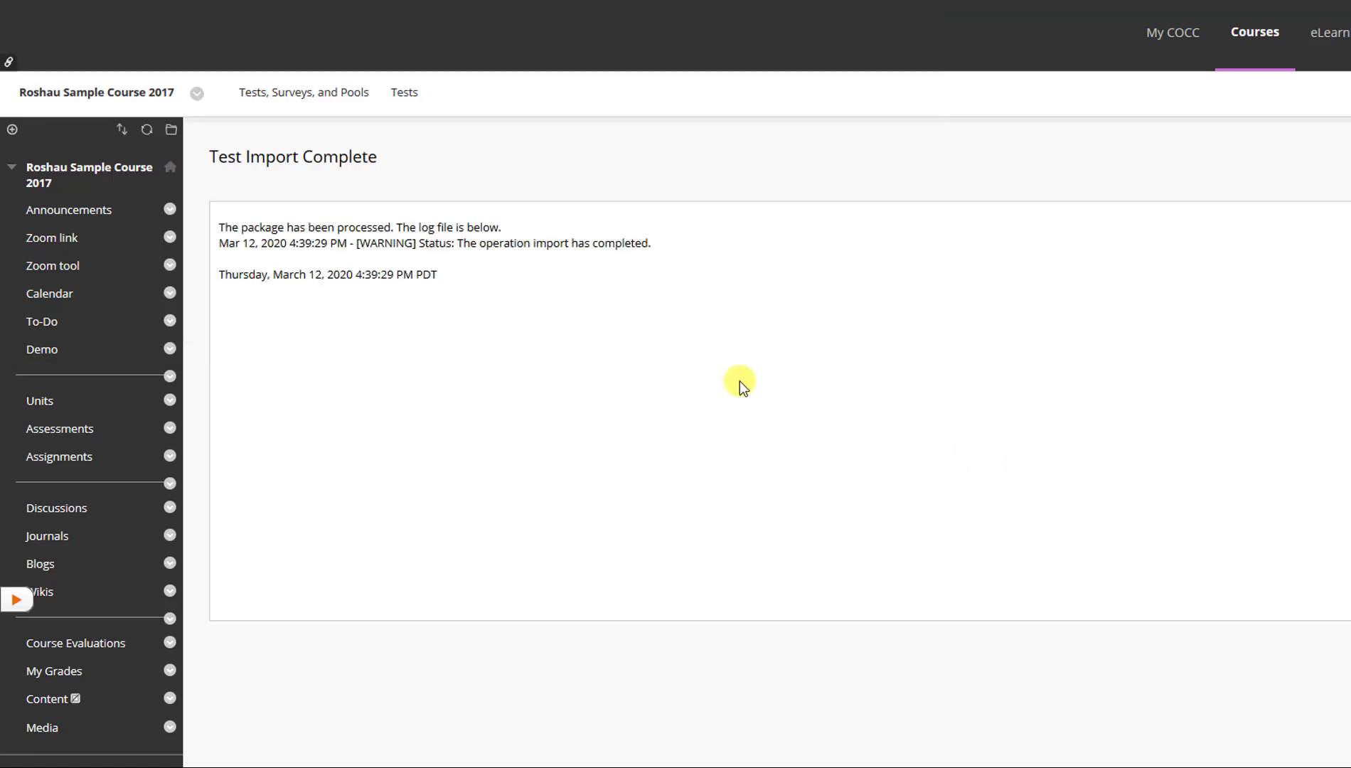
pyautogui.click(1348, 584)
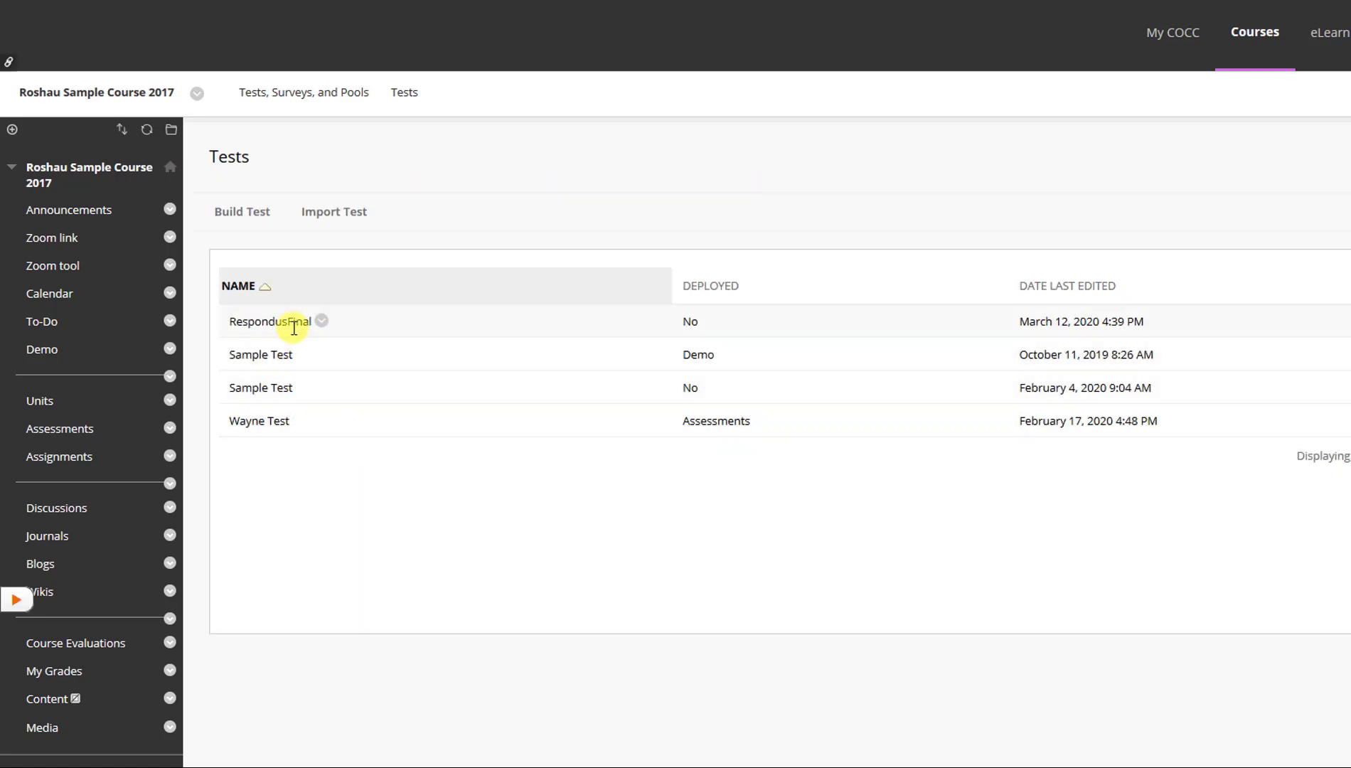
# - Open the RespondusFinal test for editing and review its imported questions and marked correct answers
pyautogui.click(322, 323)
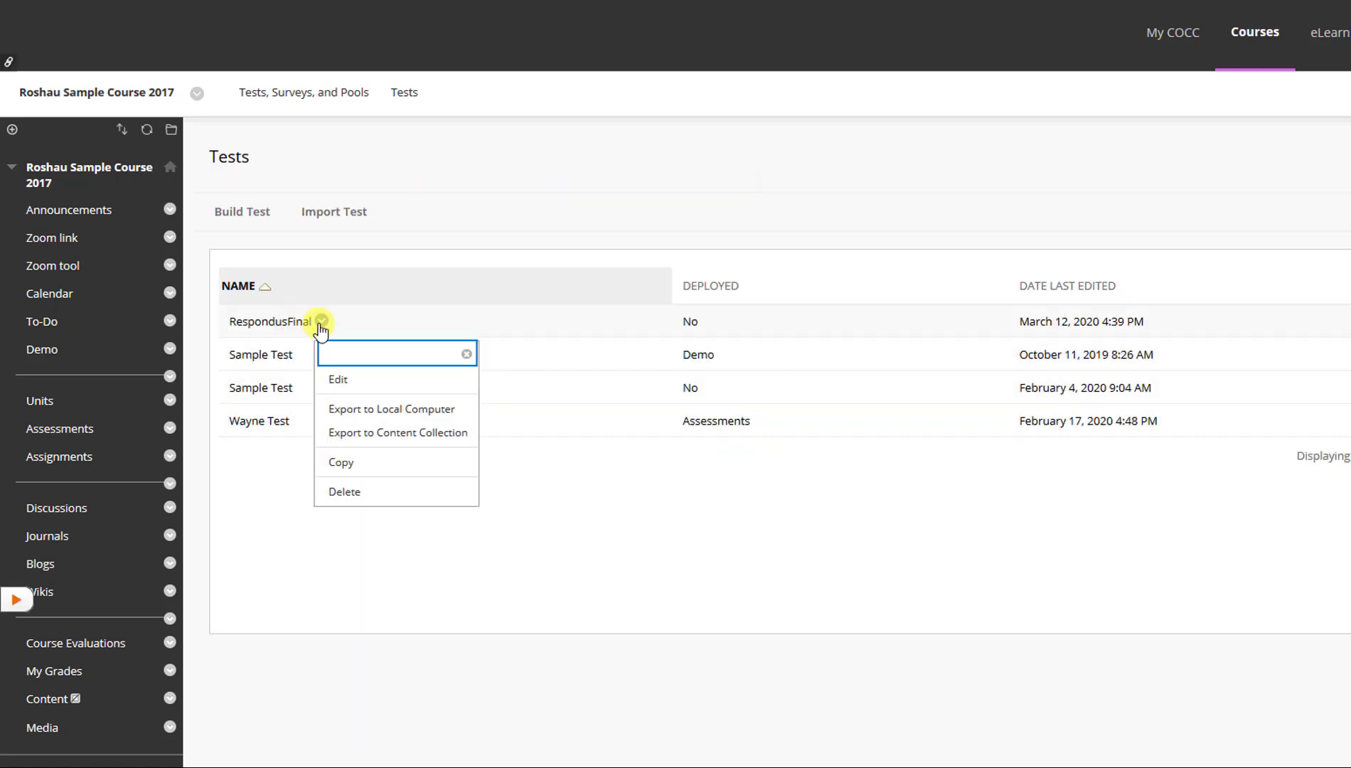
pyautogui.click(376, 379)
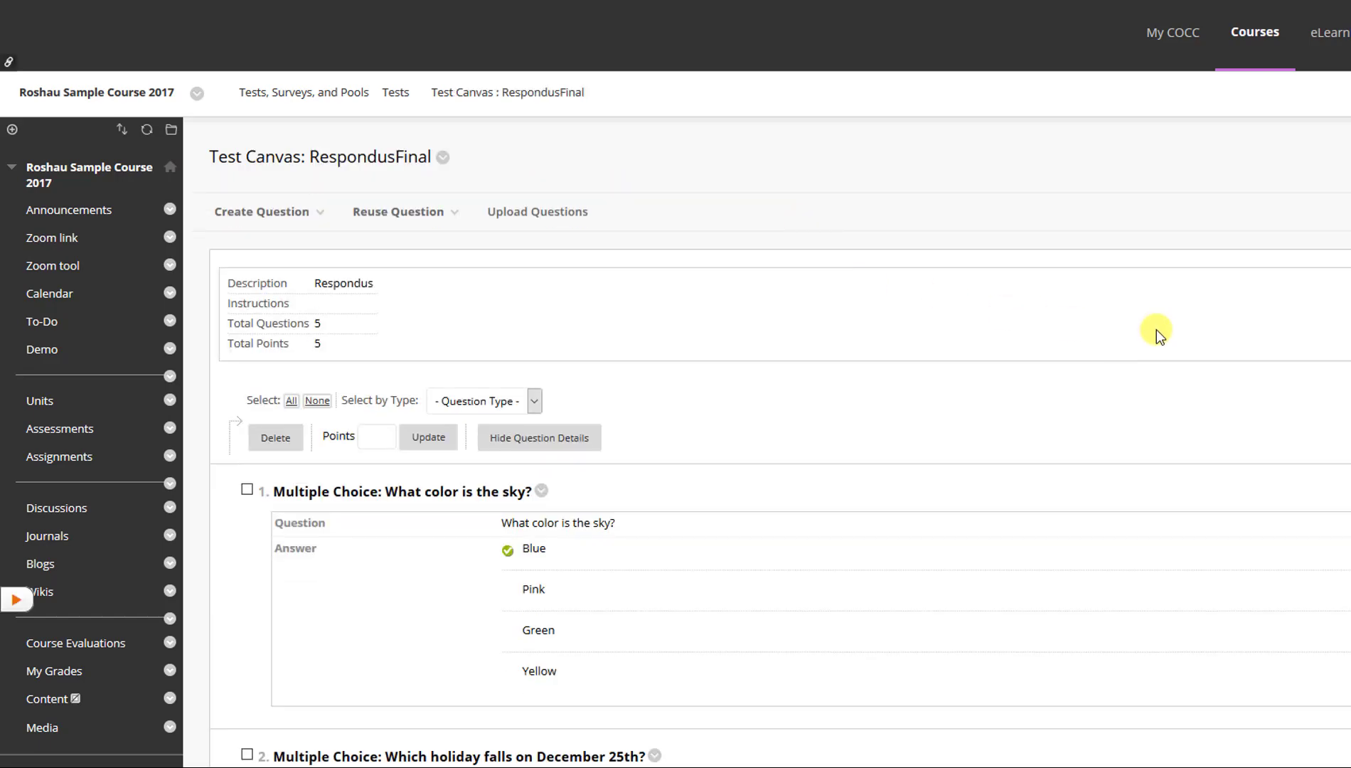
pyautogui.scroll(-7, 782, 384)
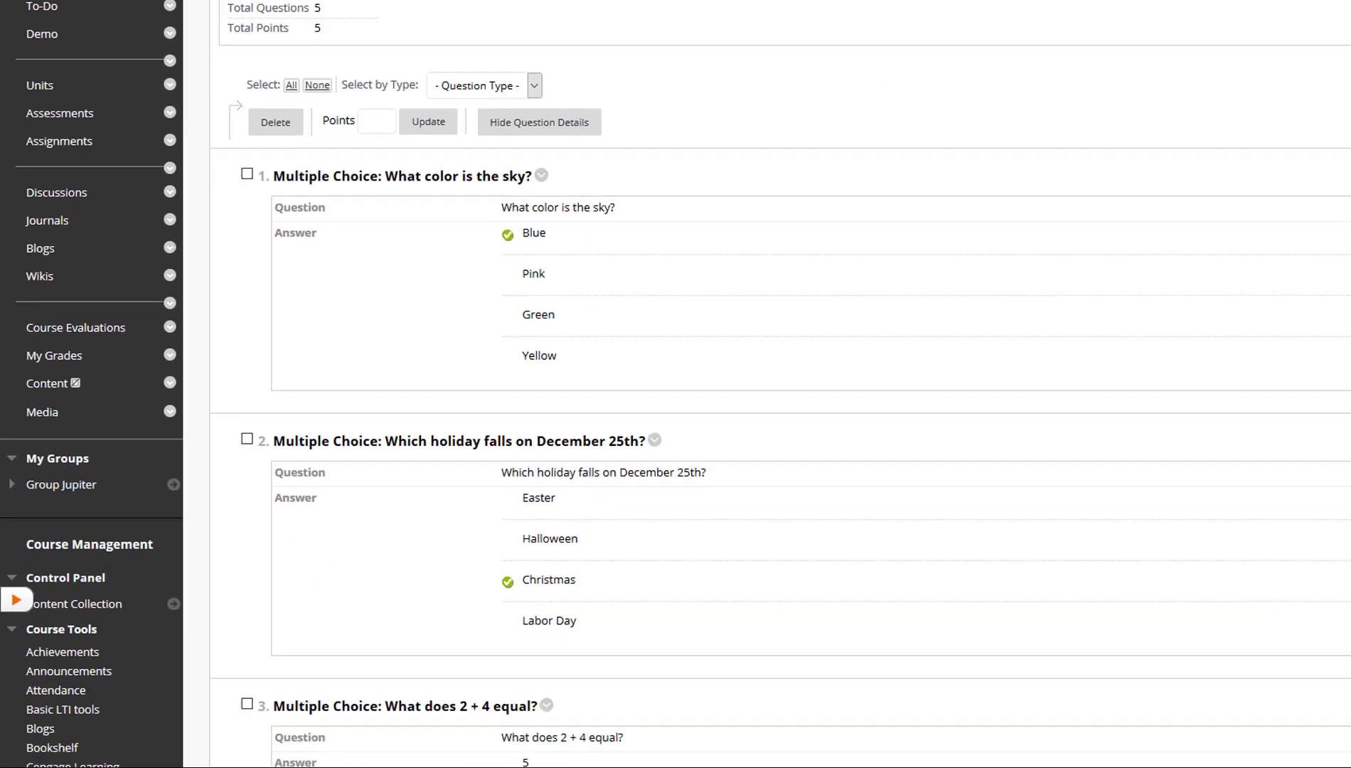
pyautogui.scroll(-7, 783, 384)
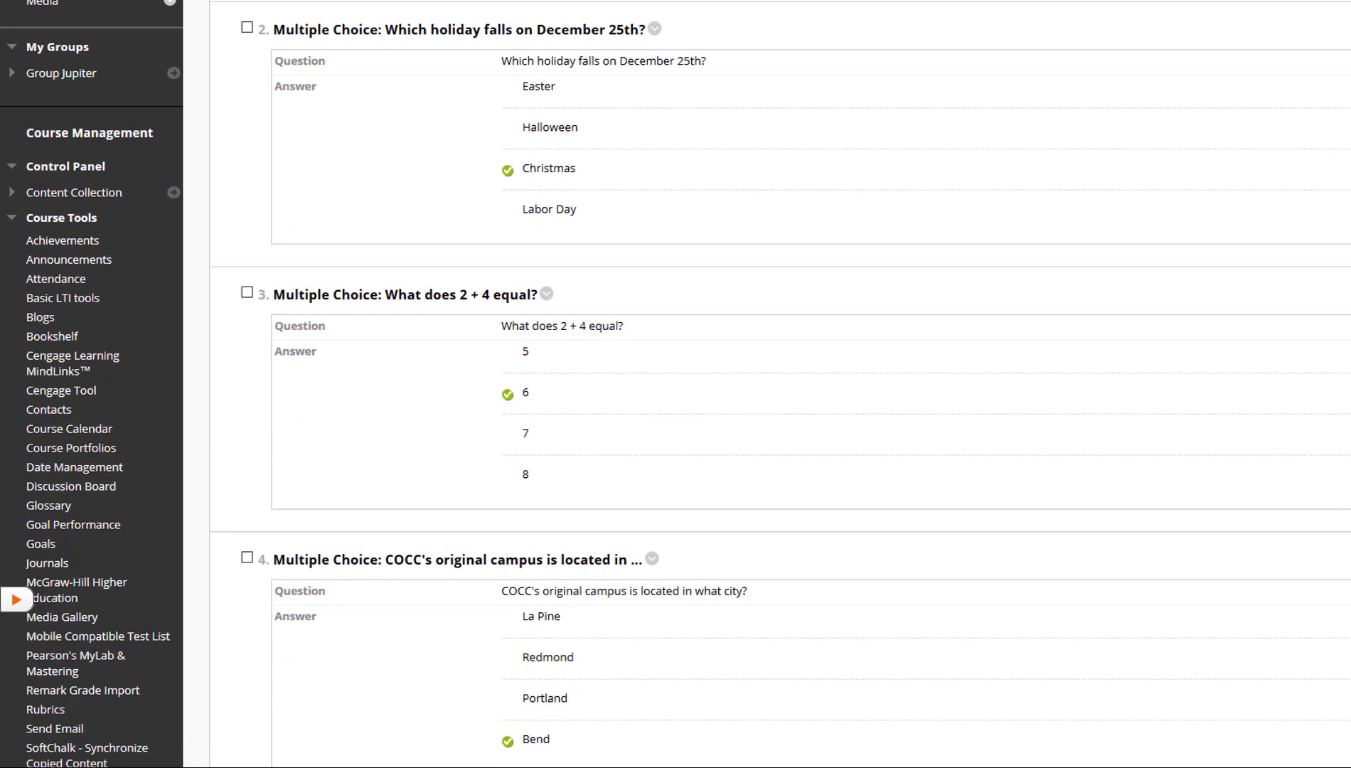
pyautogui.scroll(7, 783, 384)
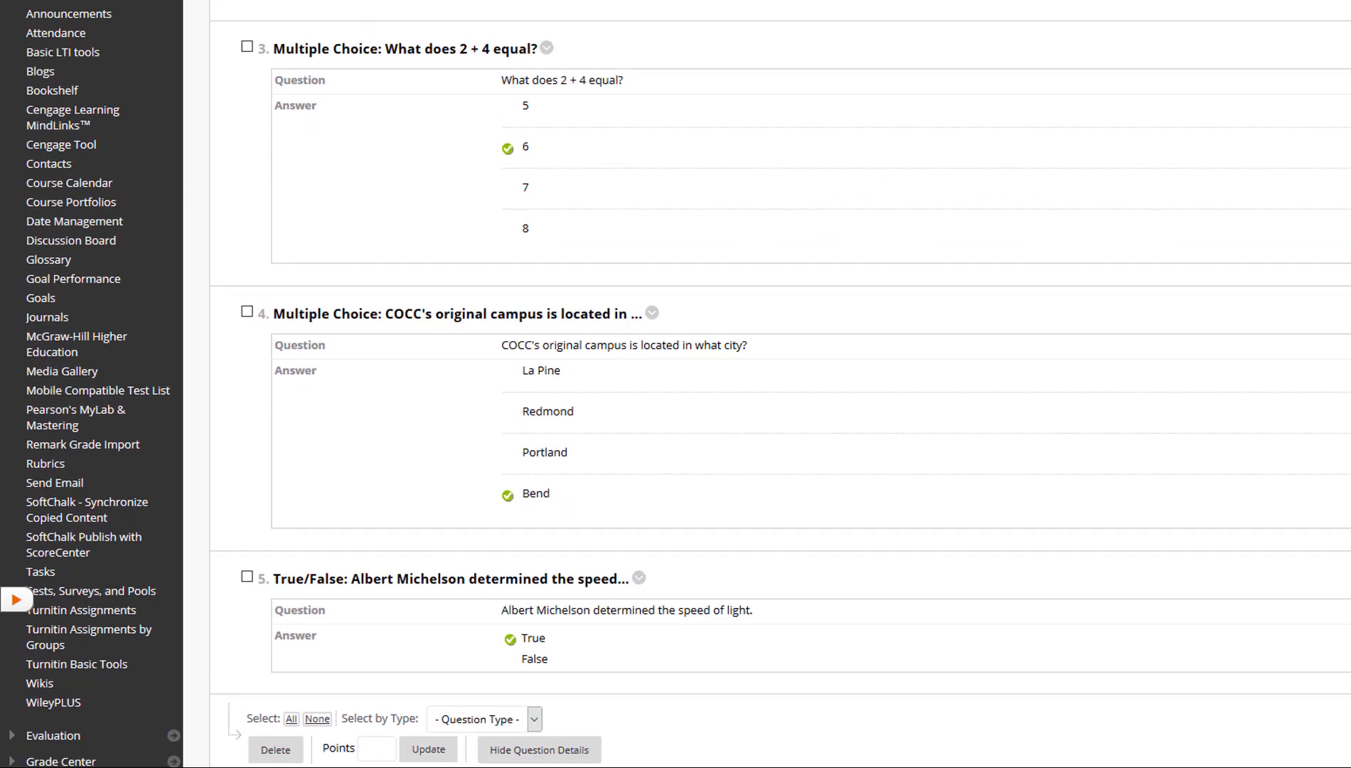
pyautogui.scroll(5, 783, 384)
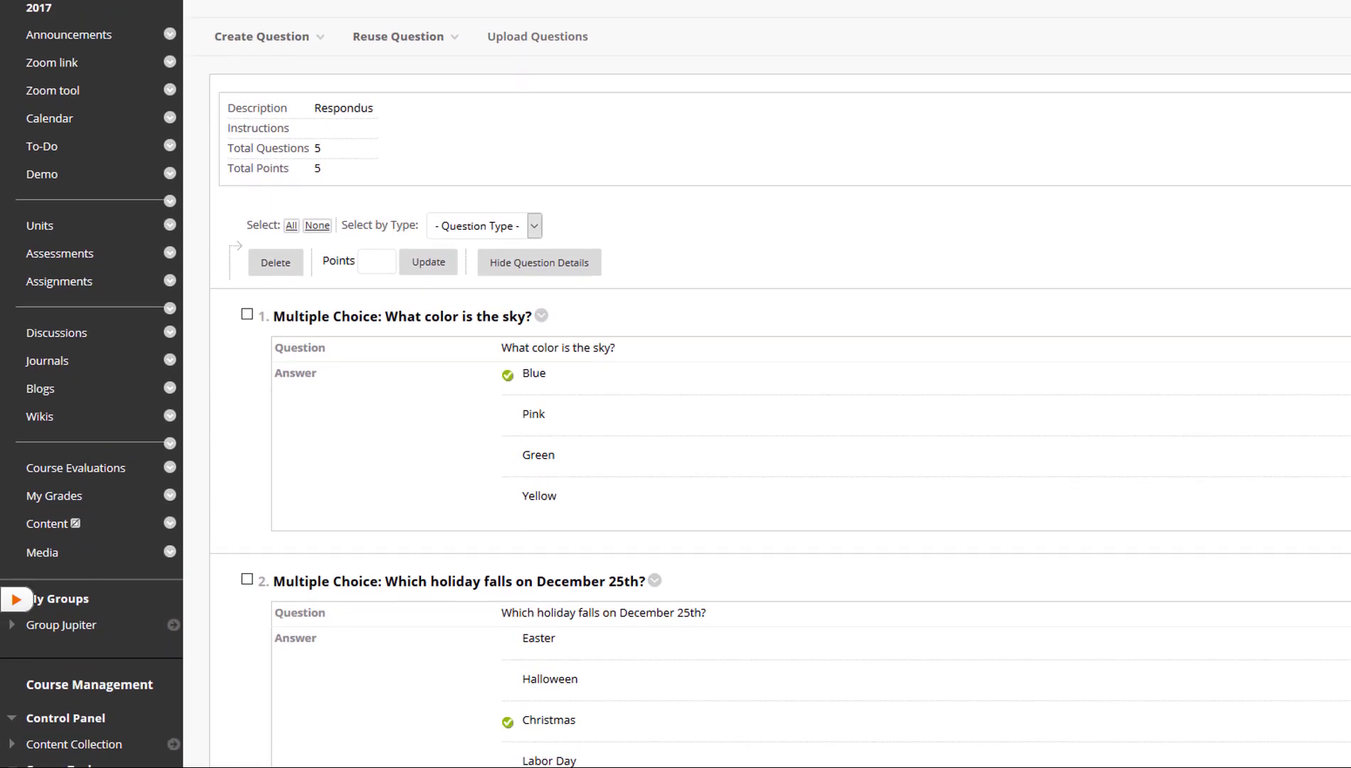